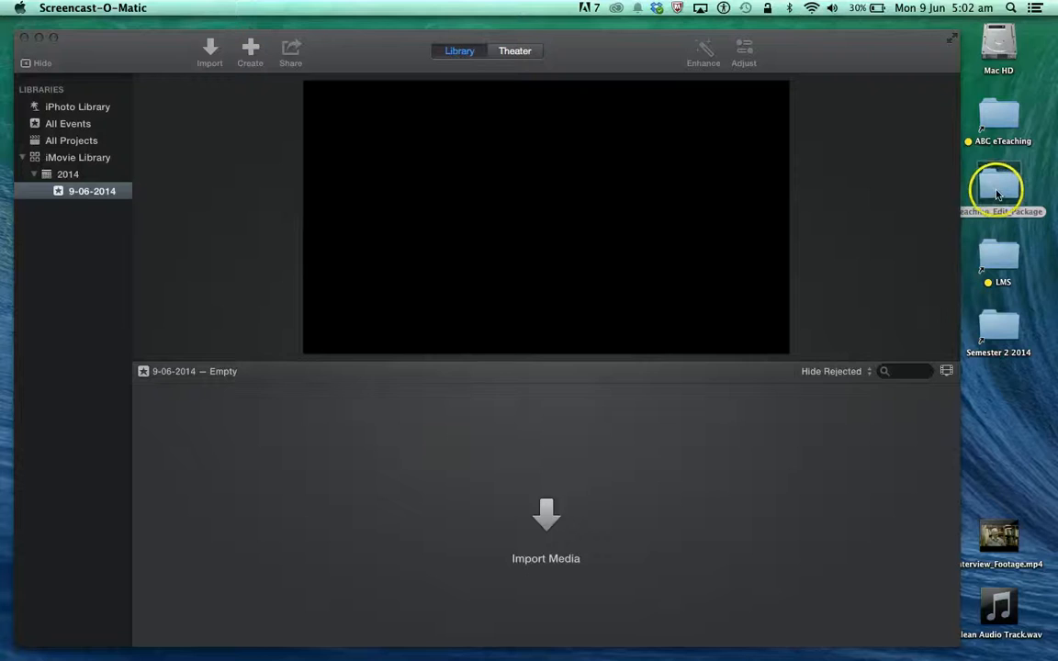
double_click(999, 189)
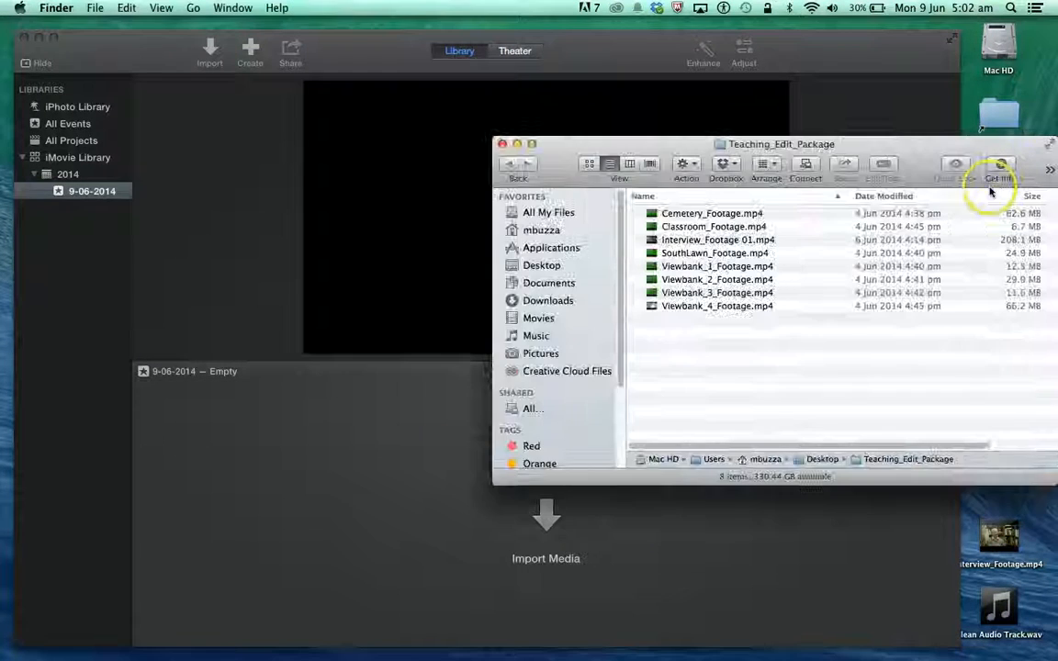
left_click_drag(556, 145, 470, 117)
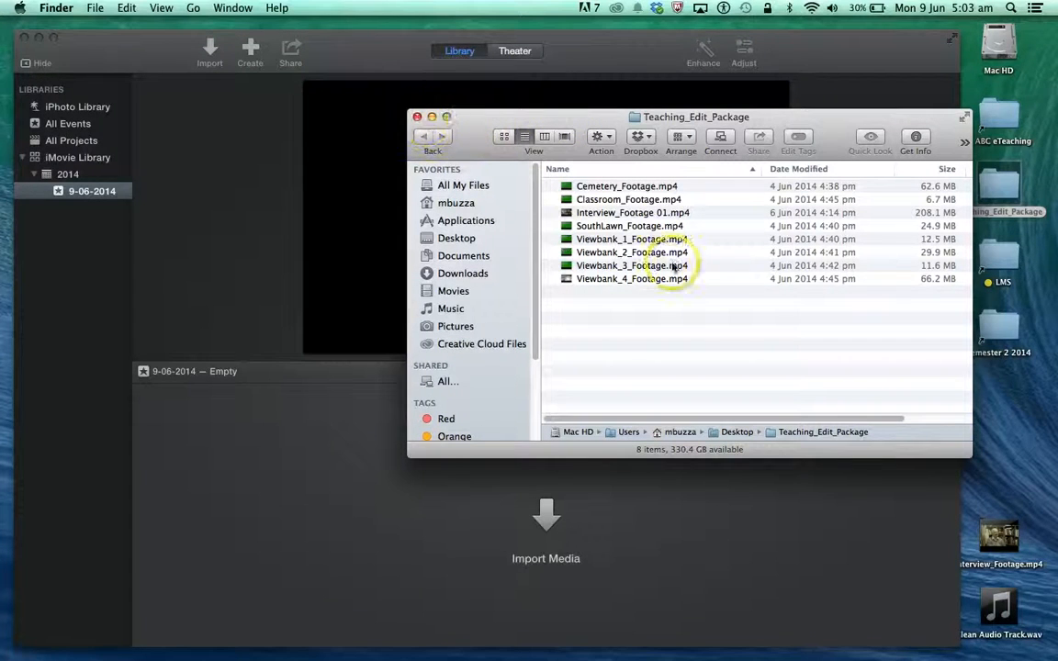
left_click_drag(634, 292, 599, 184)
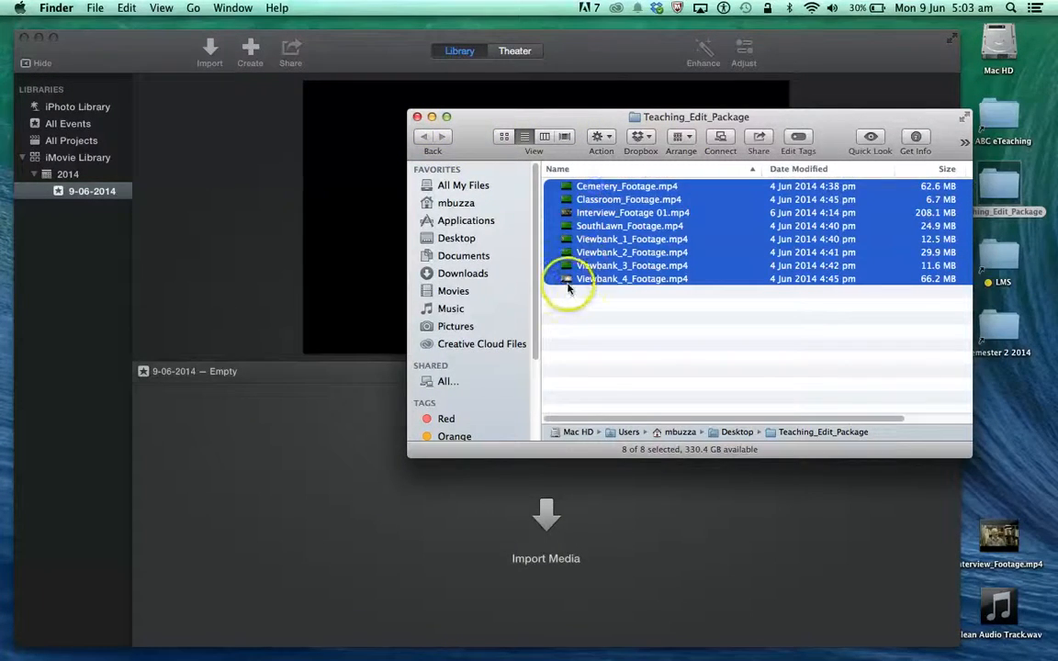
left_click_drag(487, 355, 336, 507)
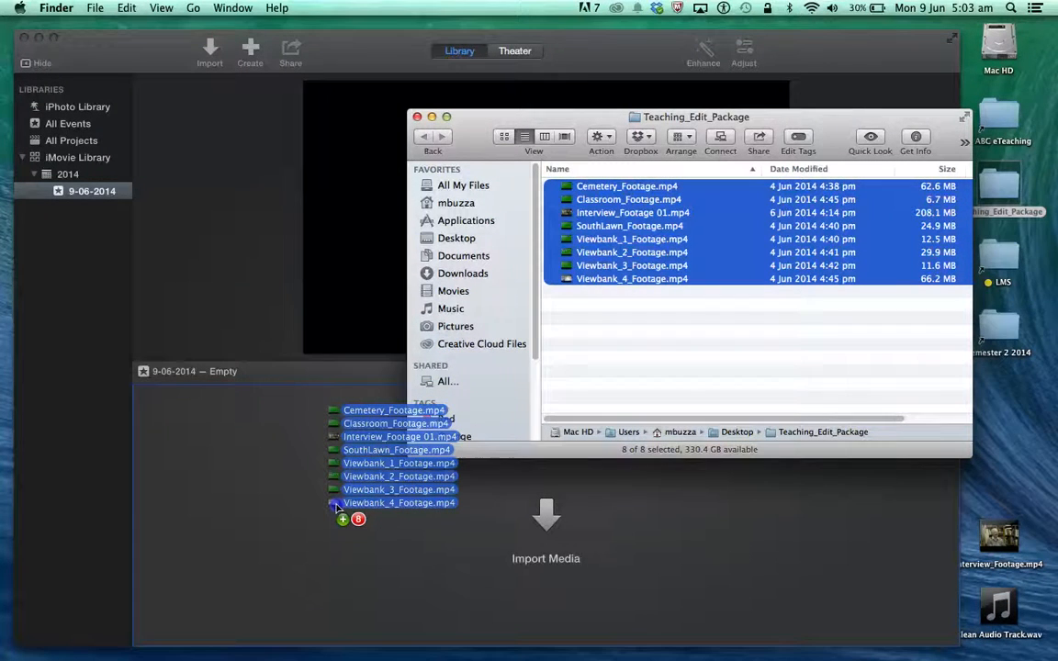
left_click_drag(336, 507, 338, 507)
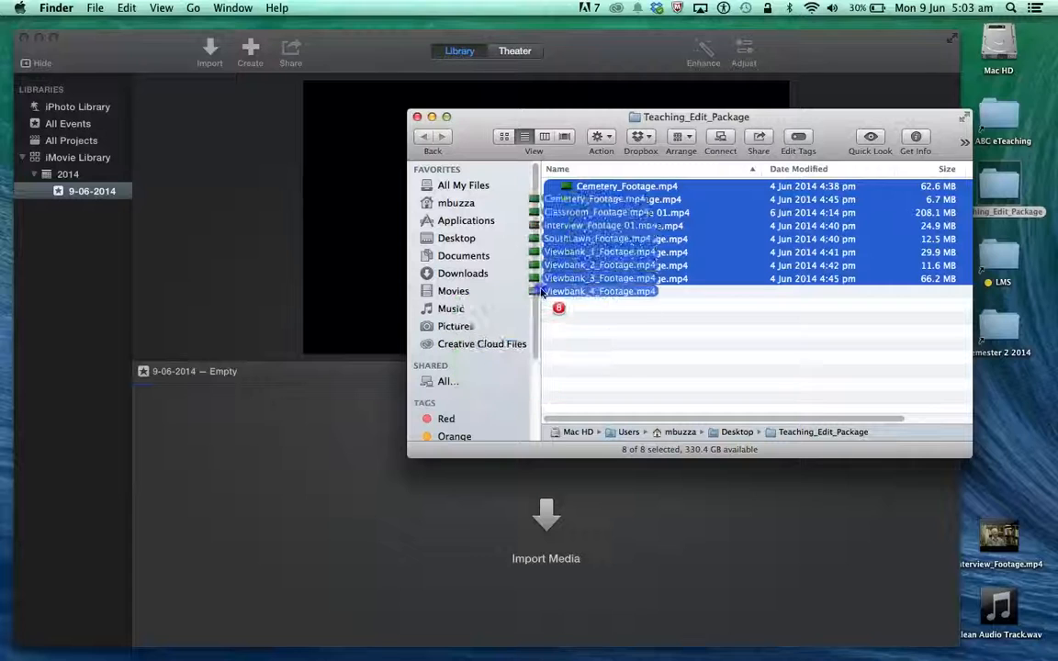
left_click(417, 117)
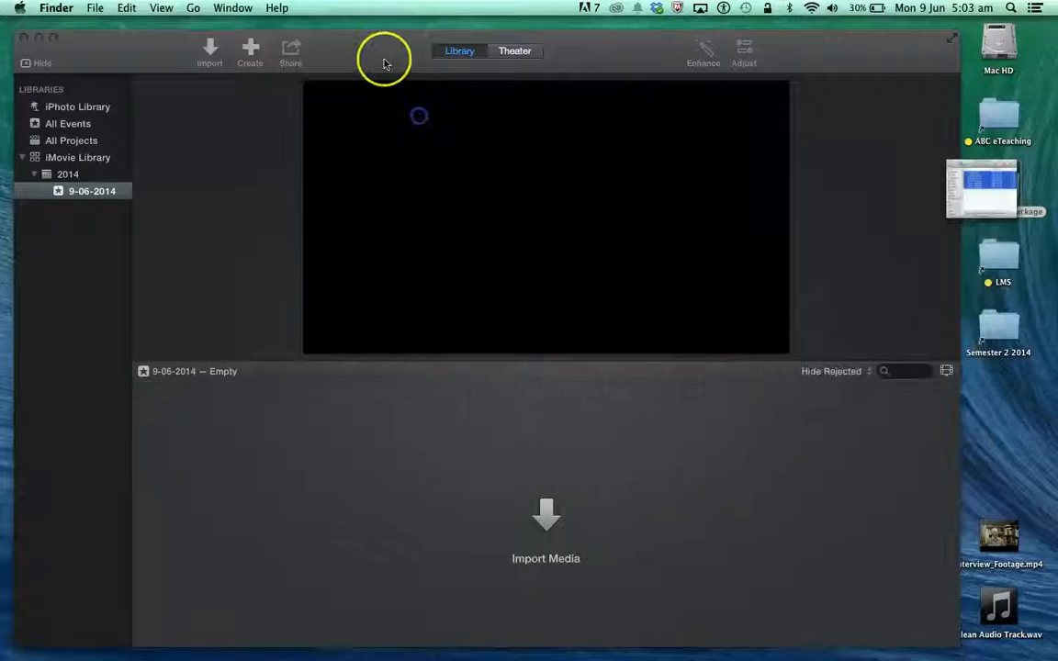
Step: Import all eight MP4 clips from the Teaching_Edit_Package folder on the Desktop into the 9-06-2014 event
left_click(406, 229)
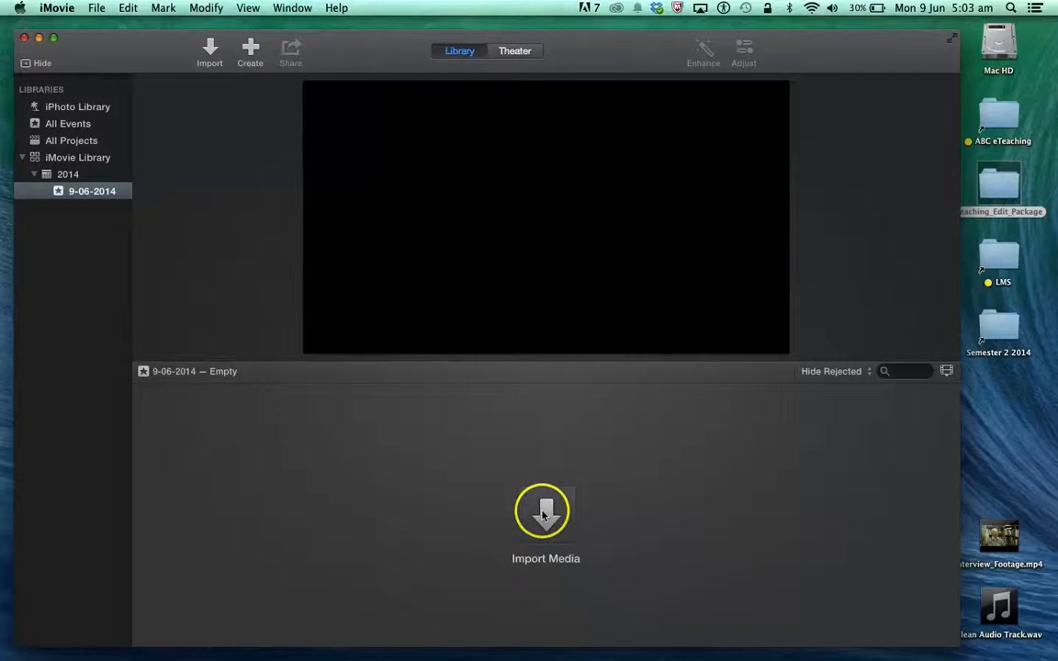
left_click(94, 7)
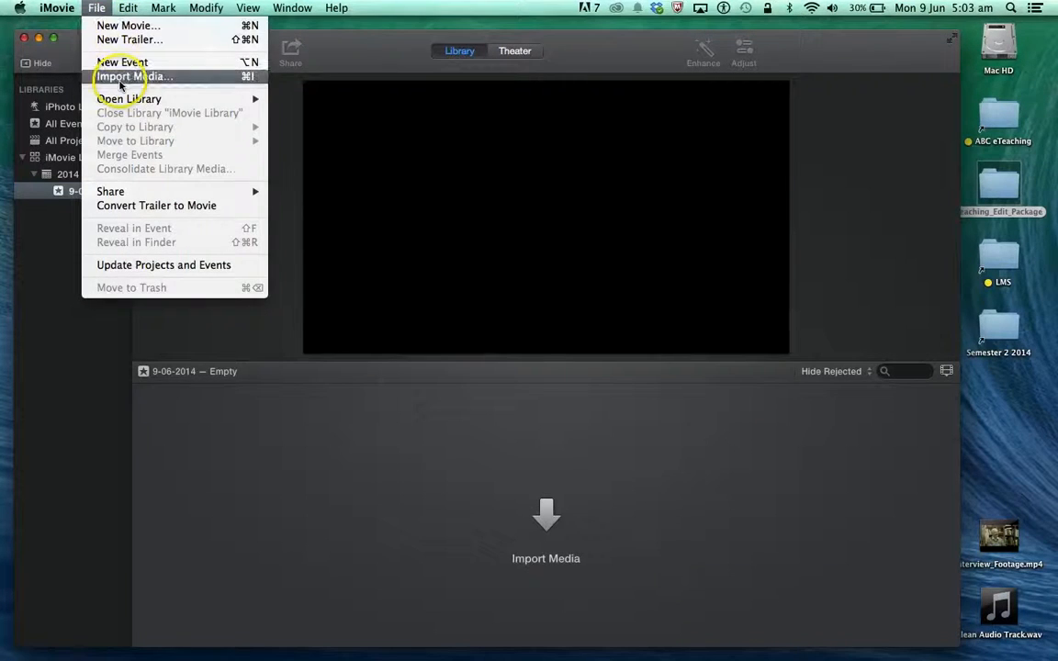
left_click(548, 513)
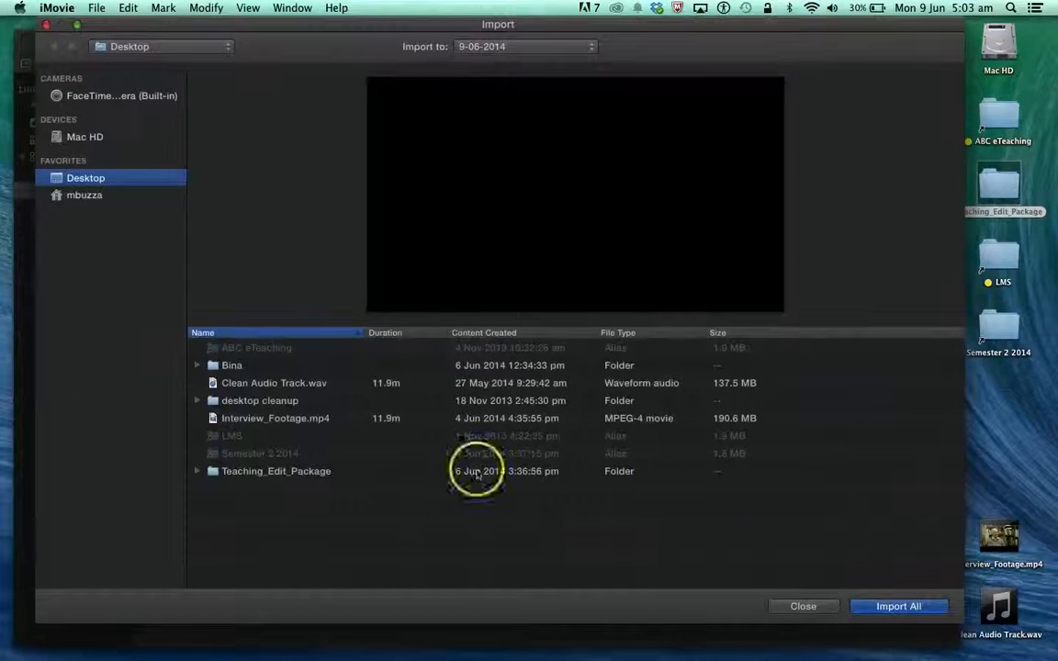
left_click(263, 472)
double_click(265, 473)
left_click(346, 529)
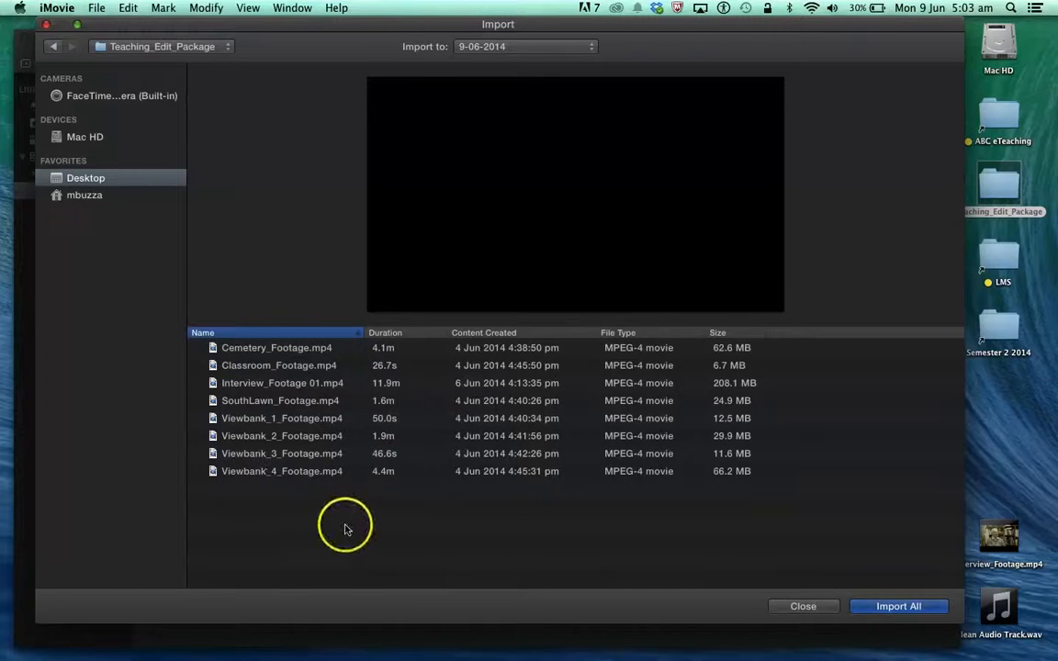
key("super+a")
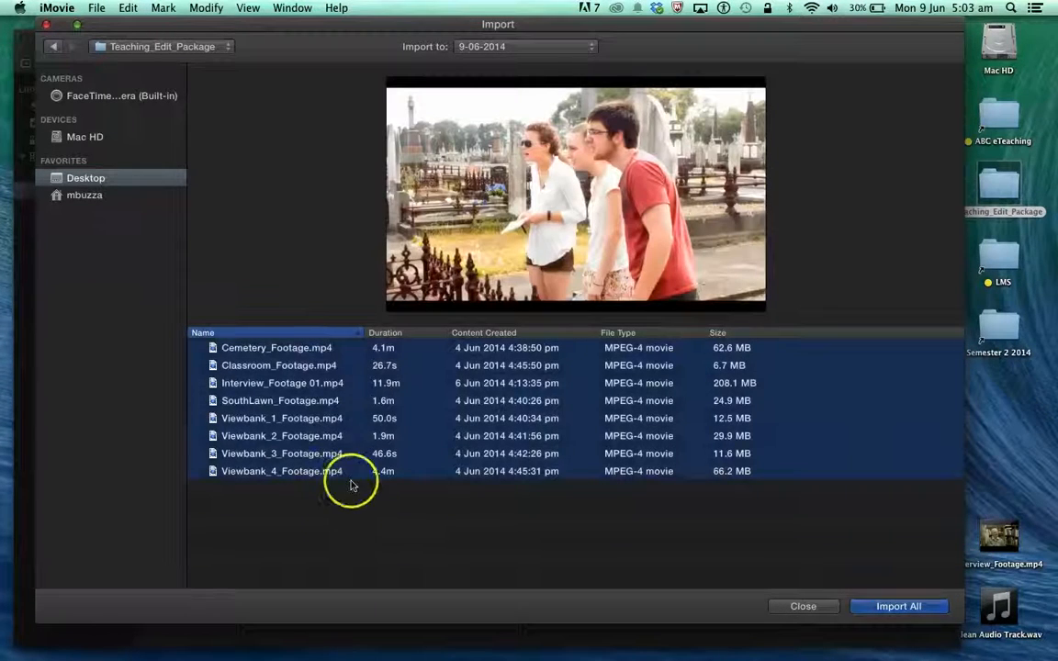
left_click(884, 612)
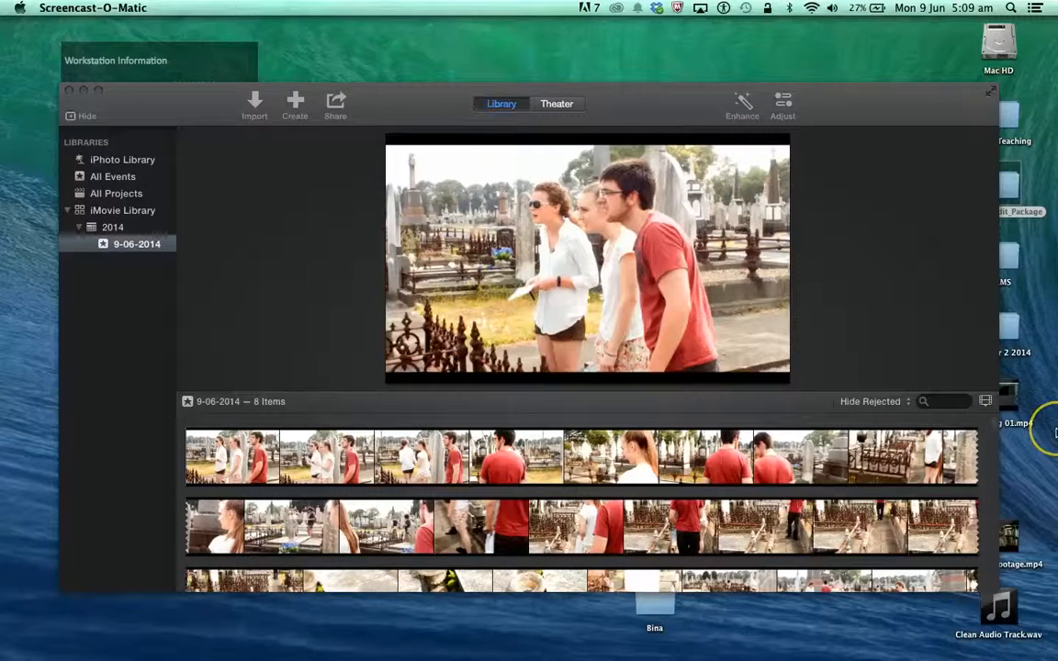
Step: Shrink the event's clip thumbnails slightly, set their zoom to 10m and show audio waveforms
left_click(985, 401)
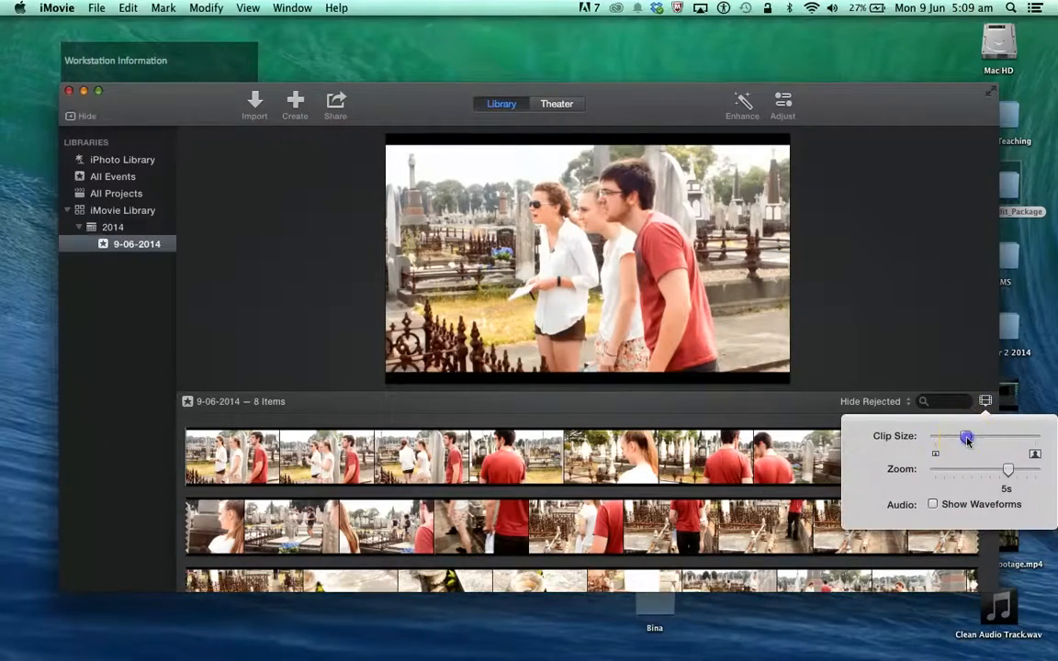
mouse_move(966, 440)
left_mouse_down()
mouse_move(940, 439)
mouse_move(954, 438)
left_mouse_up()
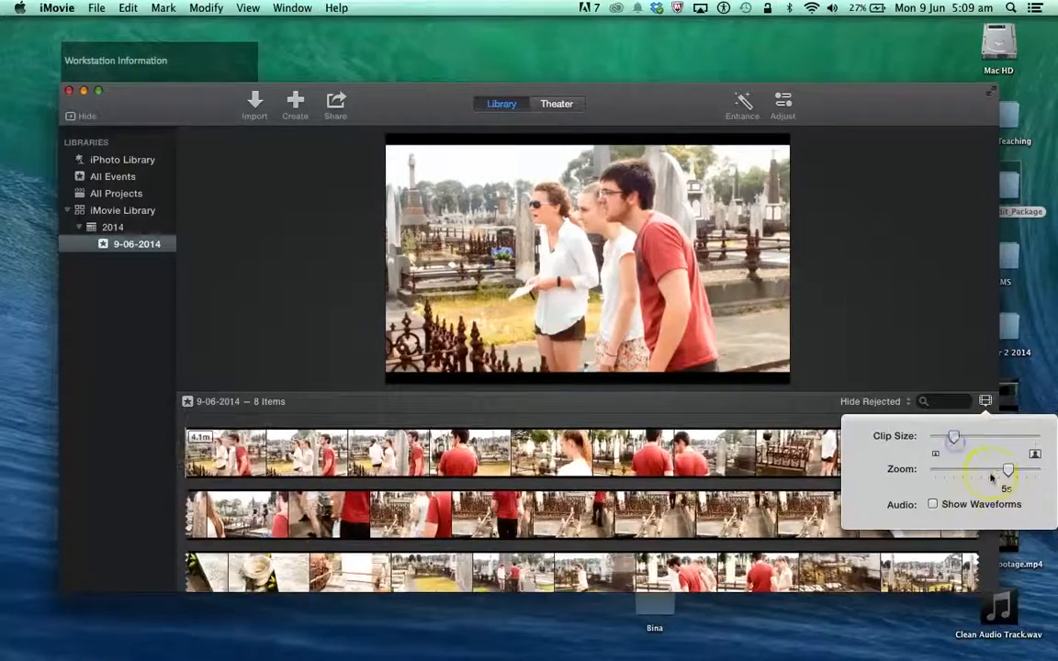
left_click_drag(1006, 471, 956, 478)
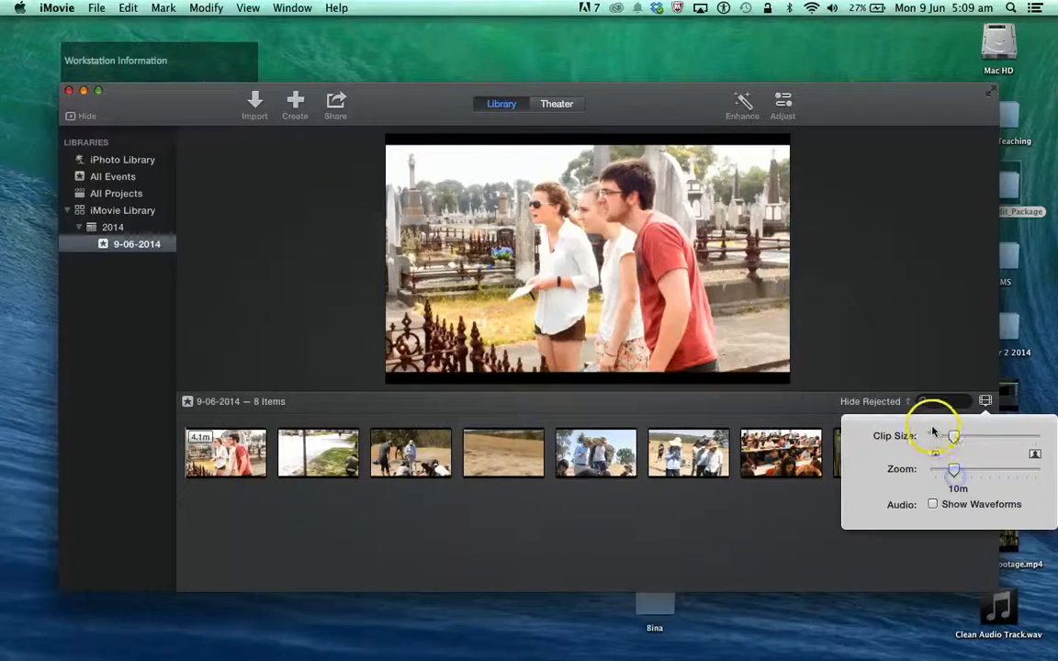
left_click(934, 505)
left_click(986, 401)
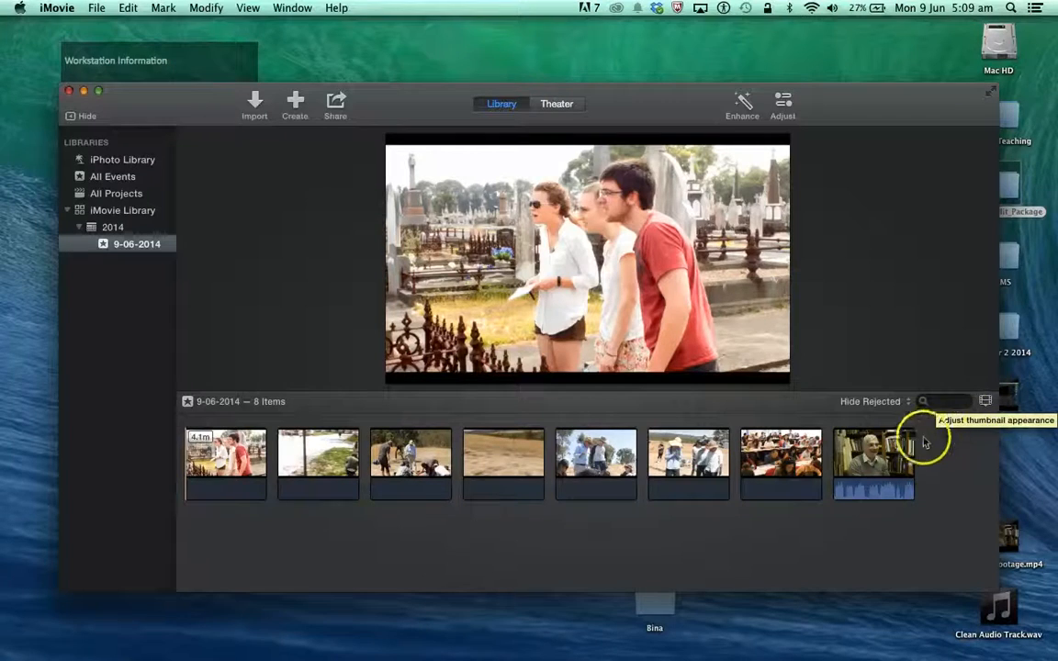
left_click(891, 455)
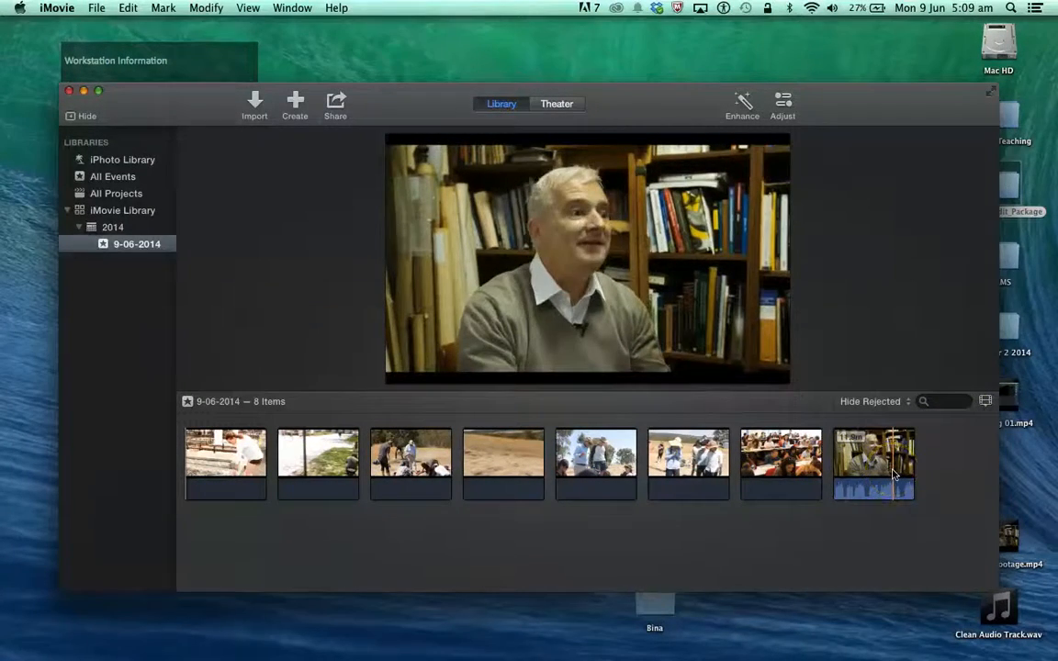
left_click(332, 404)
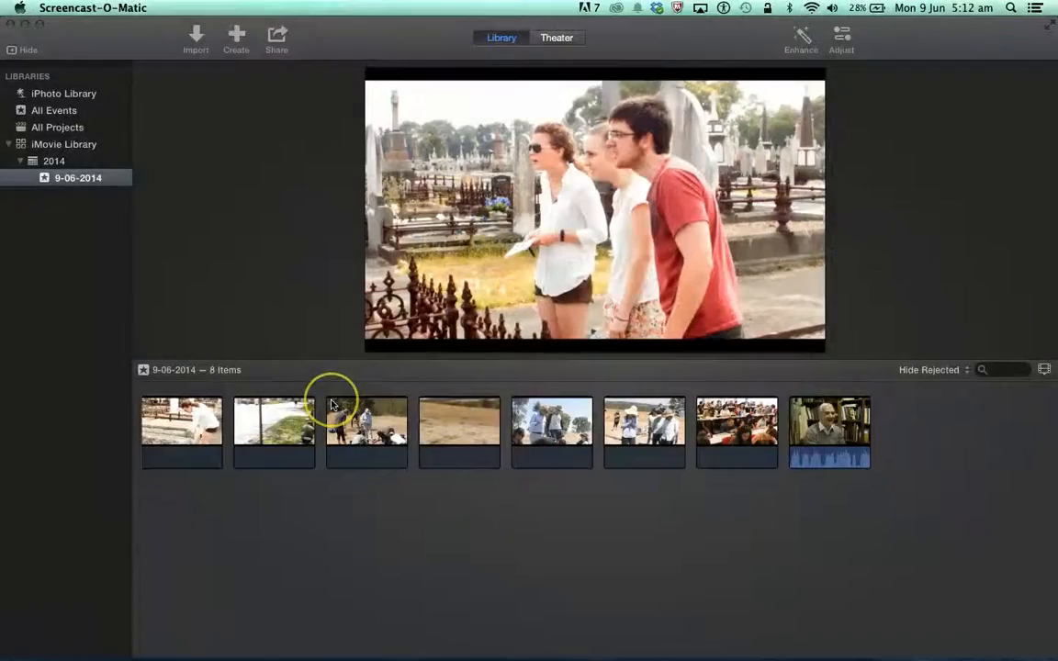
Step: Create a new movie with No Theme, named Fieldwork, in the 9-06-2014 event
left_click(326, 46)
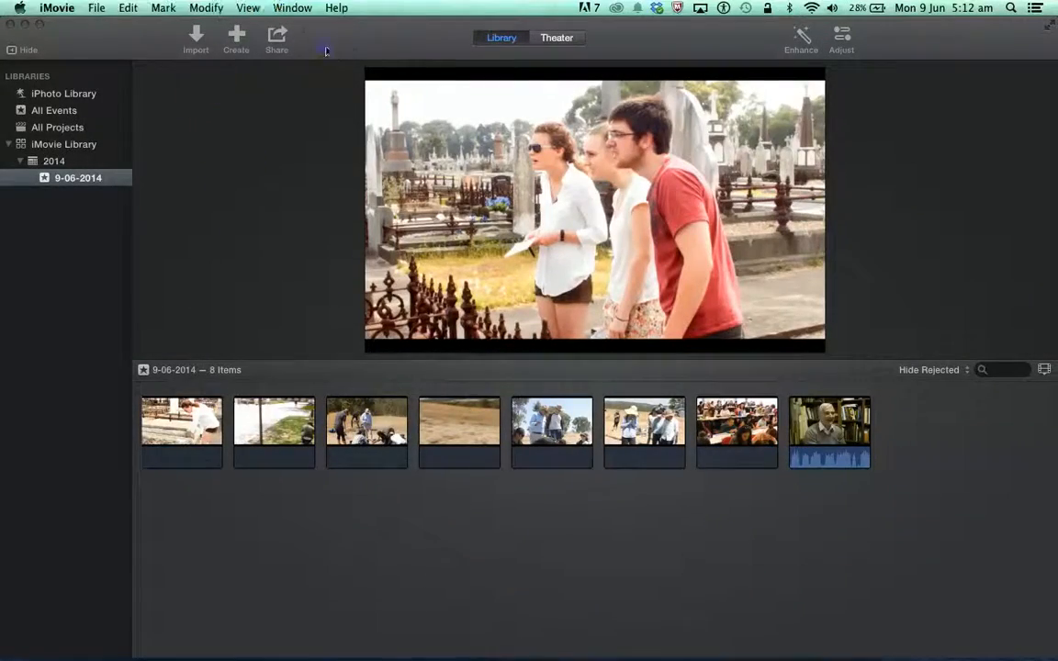
left_click(238, 37)
left_click(189, 95)
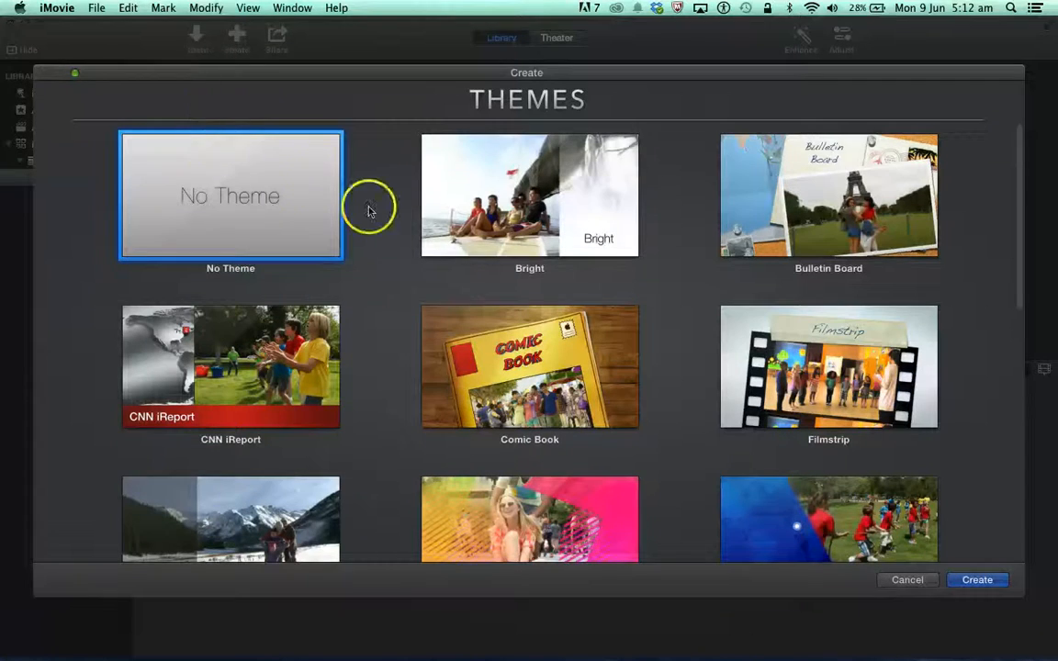
left_click(269, 215)
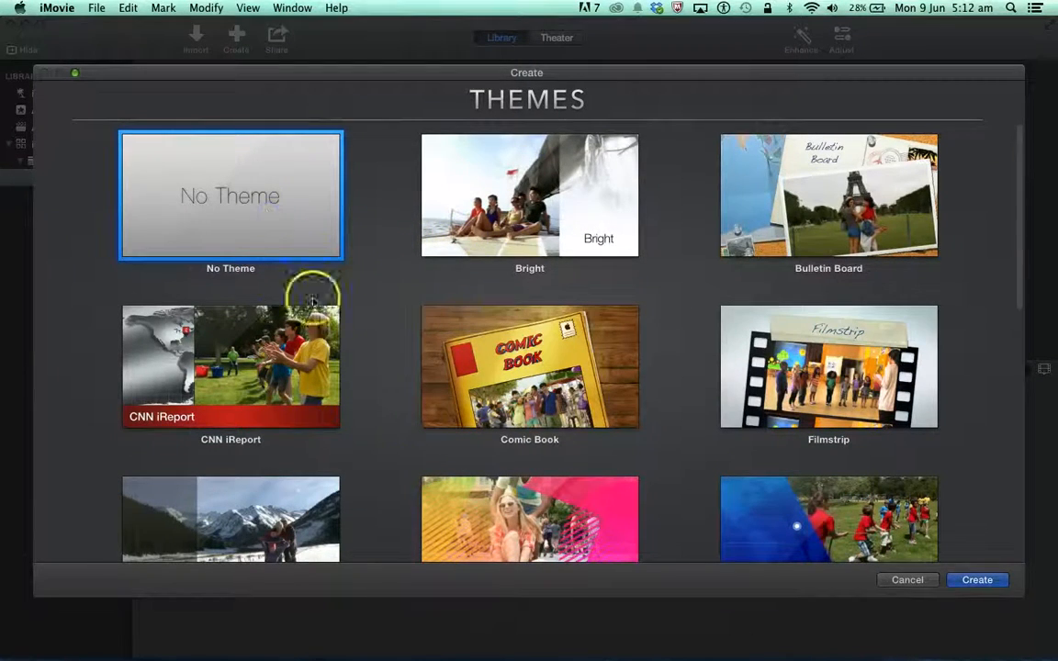
left_click(977, 581)
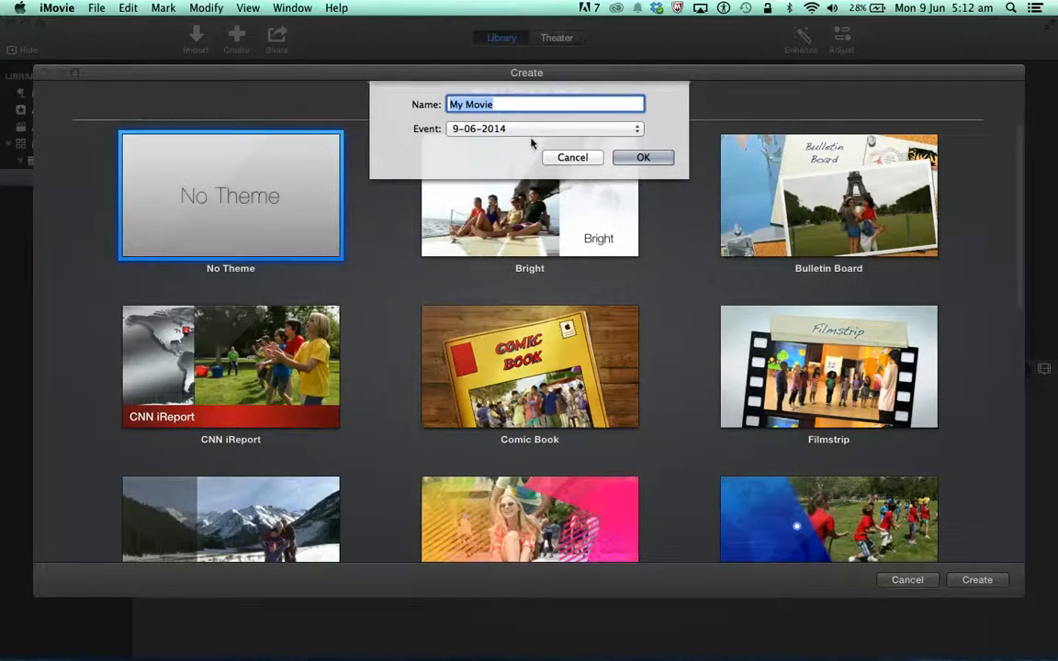
type("Field")
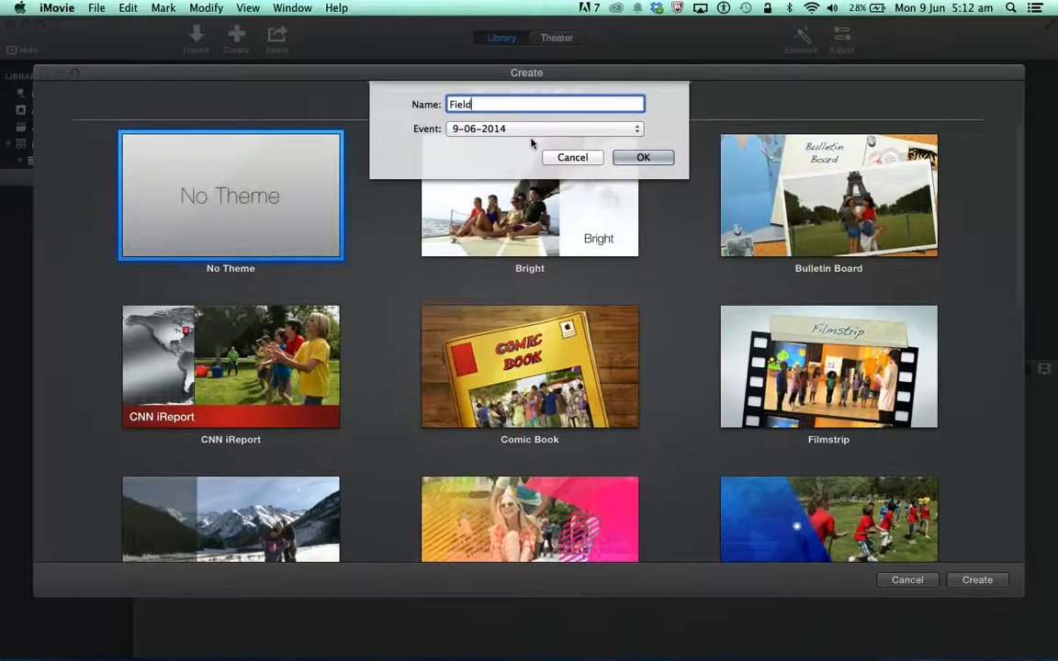
type("work")
left_click(644, 157)
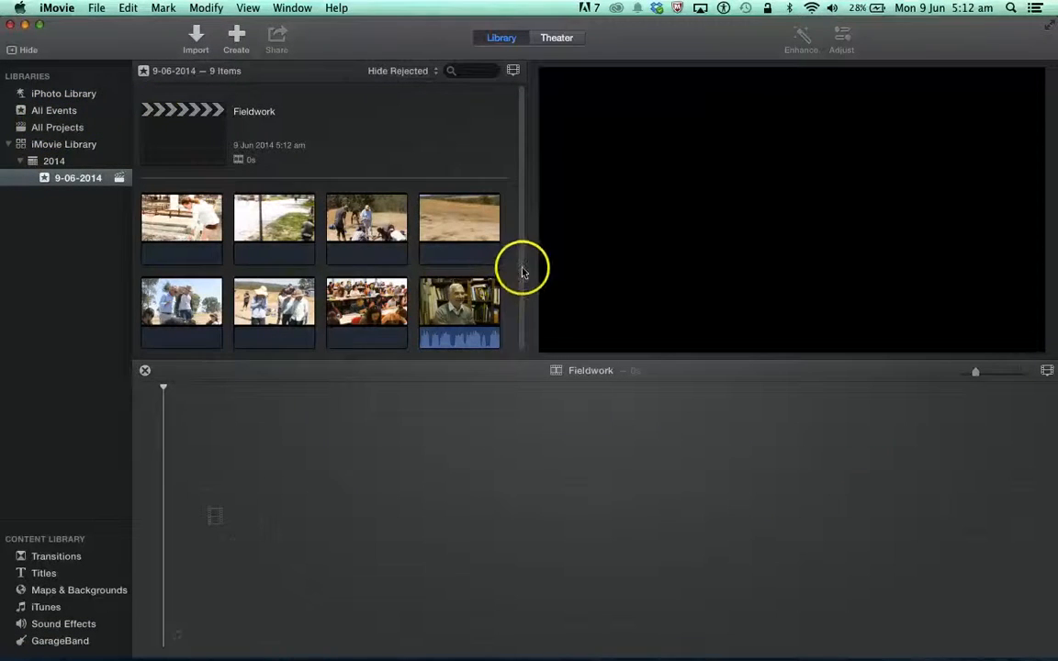
Step: Add the whole interview clip to the Fieldwork timeline and enlarge the timeline scale to show the clip in detail
left_click(460, 303)
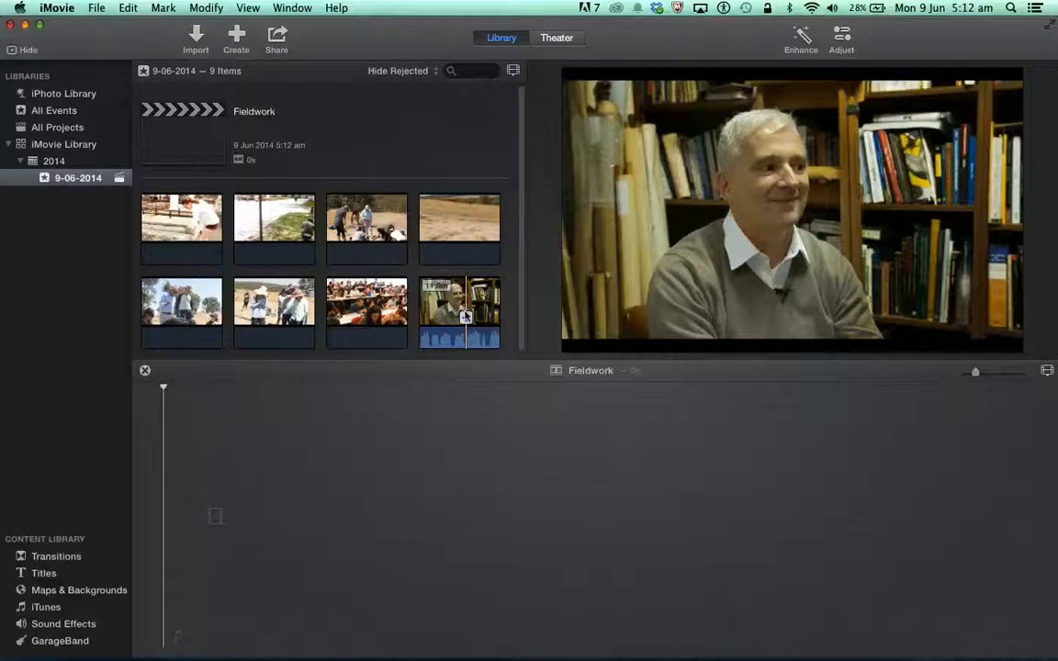
mouse_move(465, 316)
left_mouse_down()
mouse_move(437, 323)
mouse_move(462, 306)
left_mouse_up()
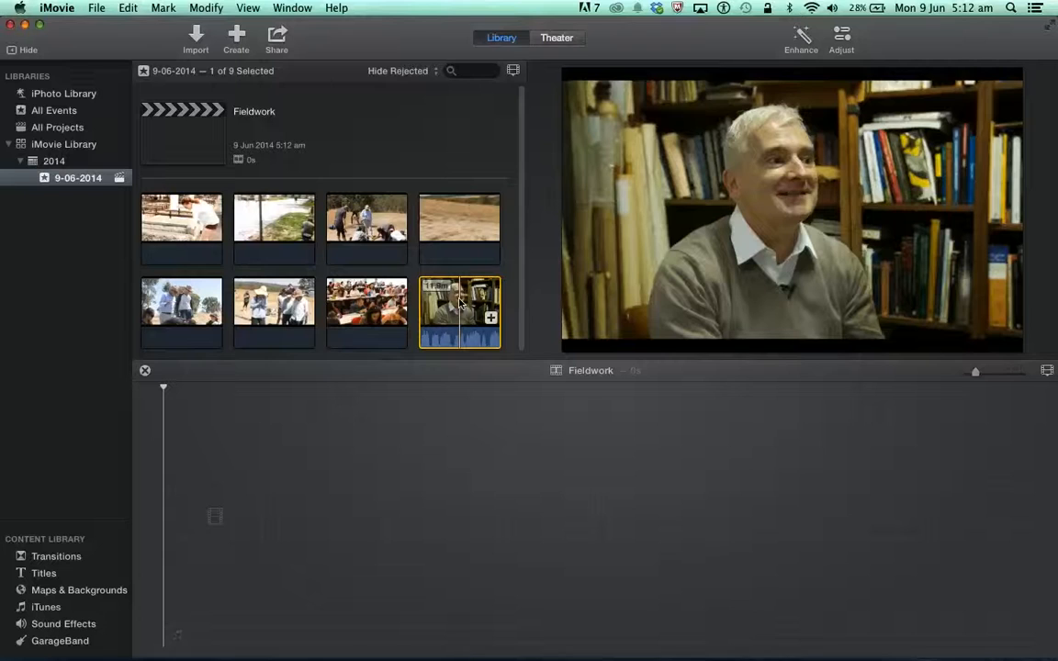
left_click_drag(451, 338, 352, 514)
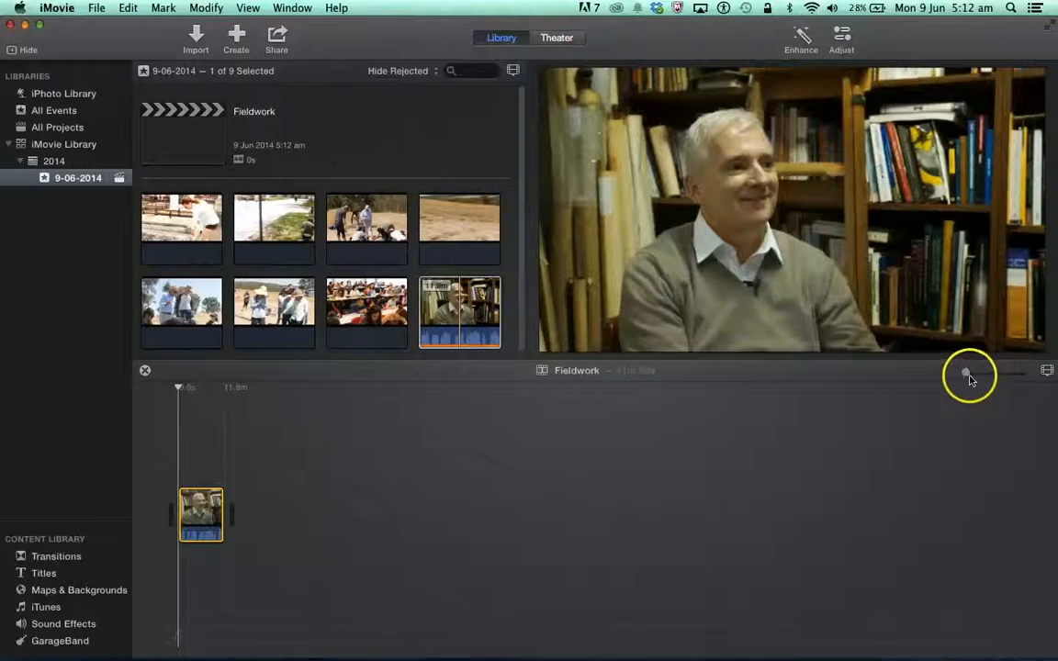
mouse_move(971, 379)
left_mouse_down()
mouse_move(1009, 376)
mouse_move(989, 383)
left_mouse_up()
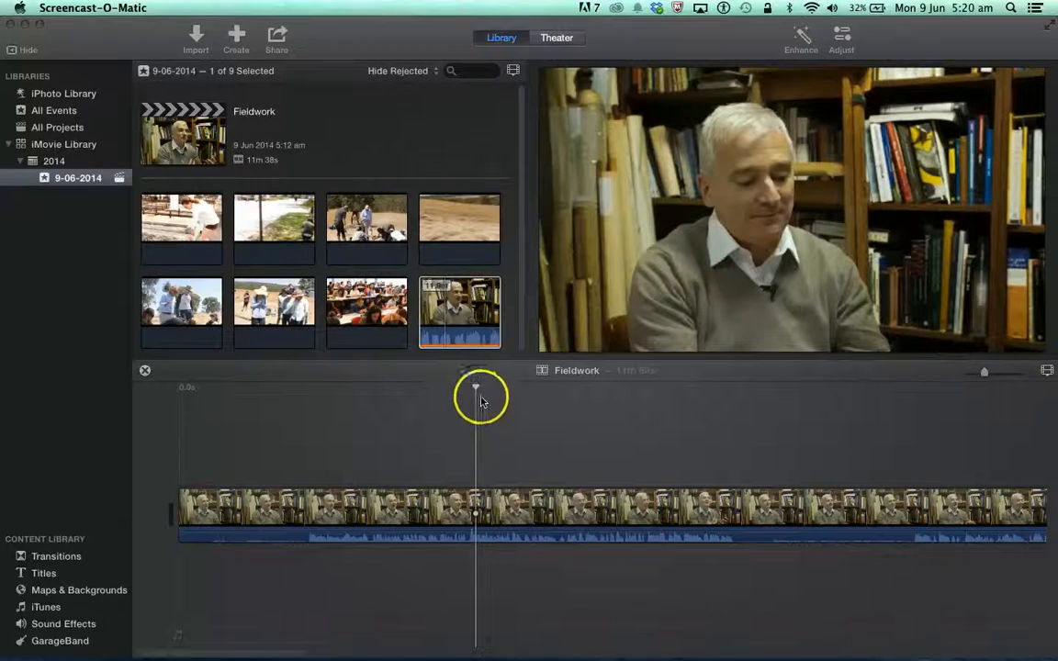
Step: Split the timeline interview clip at 20.7 s and about 1.5 min, where the first stretch of speech starts and ends
left_click_drag(477, 392, 307, 387)
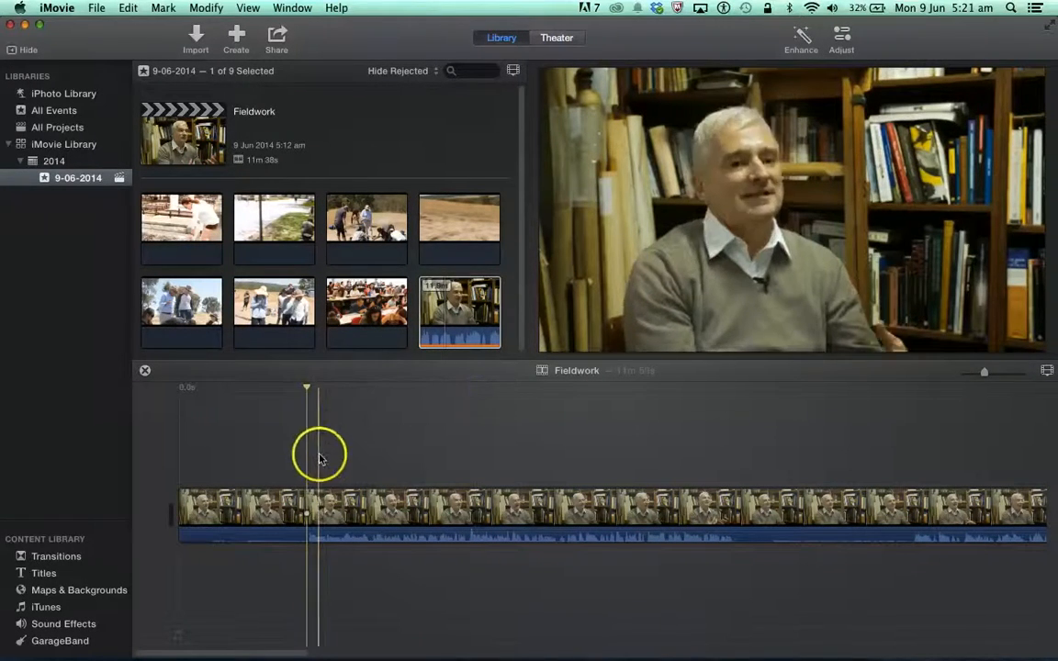
right_click(308, 504)
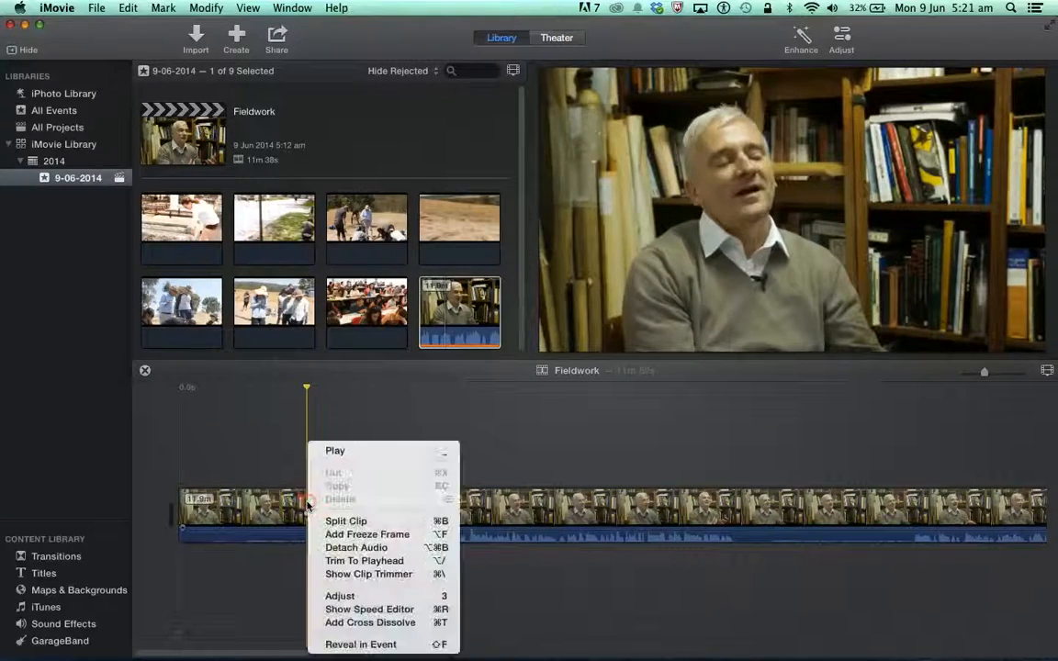
left_click(346, 520)
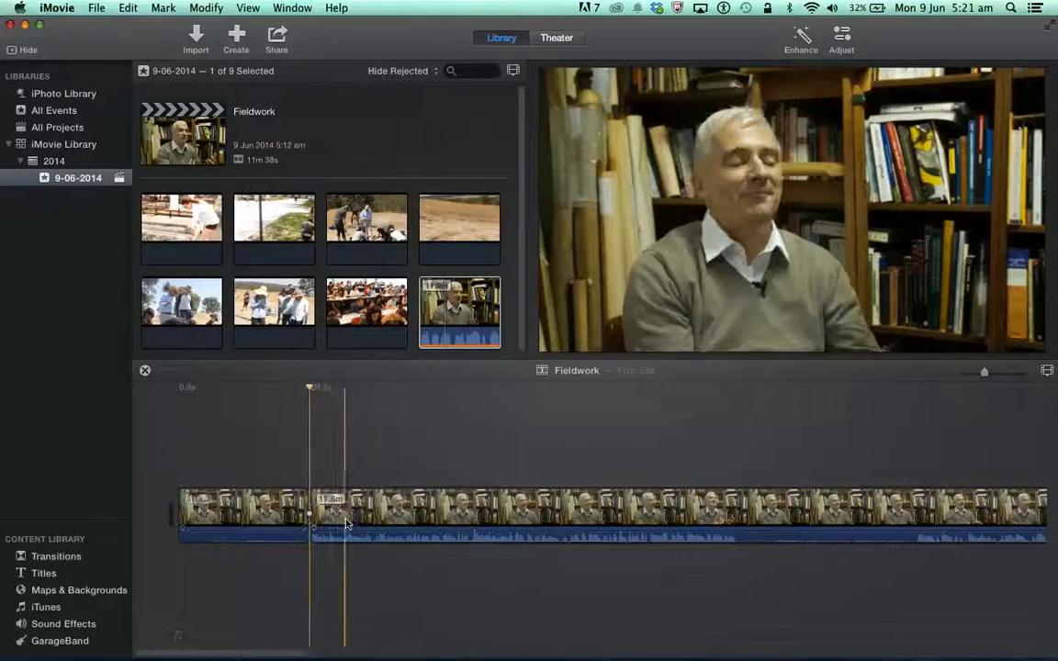
left_click_drag(312, 387, 739, 418)
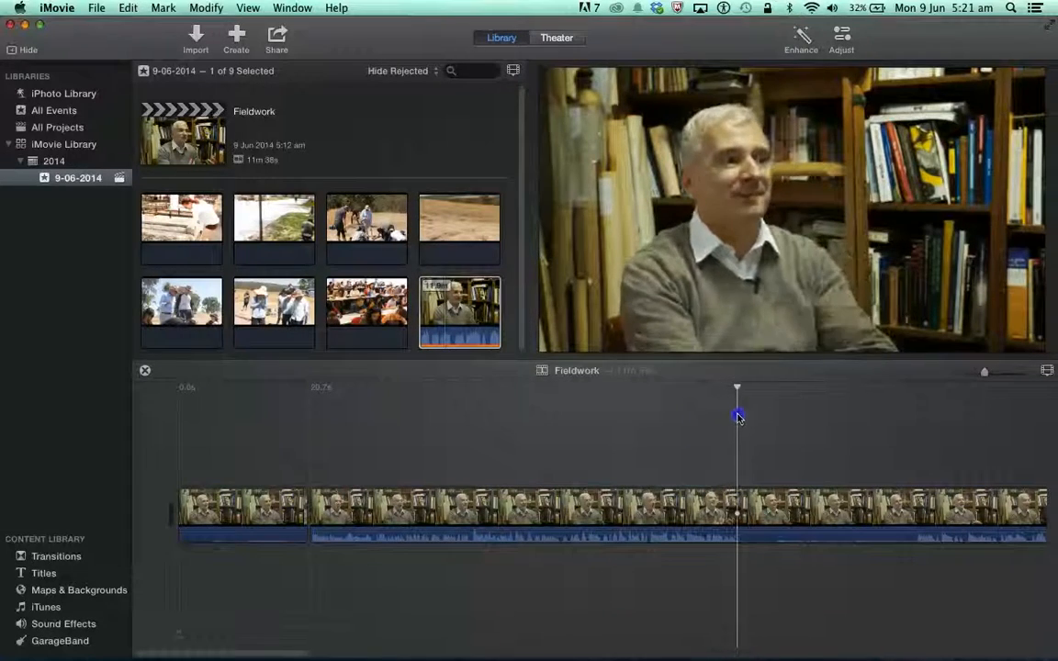
right_click(736, 505)
left_click(767, 522)
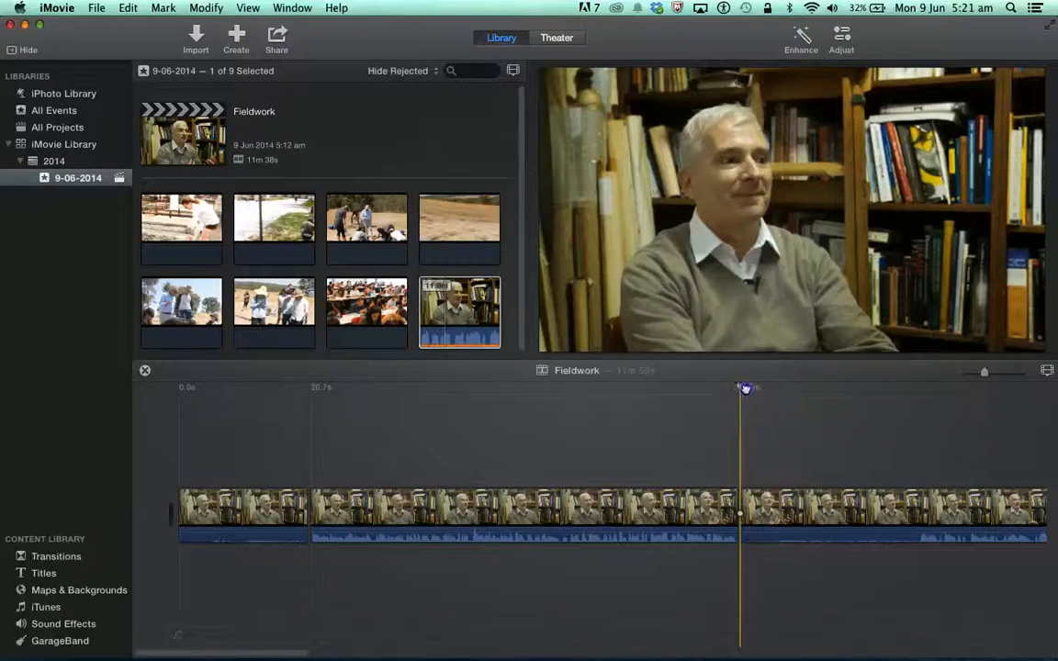
Step: Split the interview clip where the second stretch of speech starts, 28.7 s after the previous cut
left_click_drag(745, 389, 920, 405)
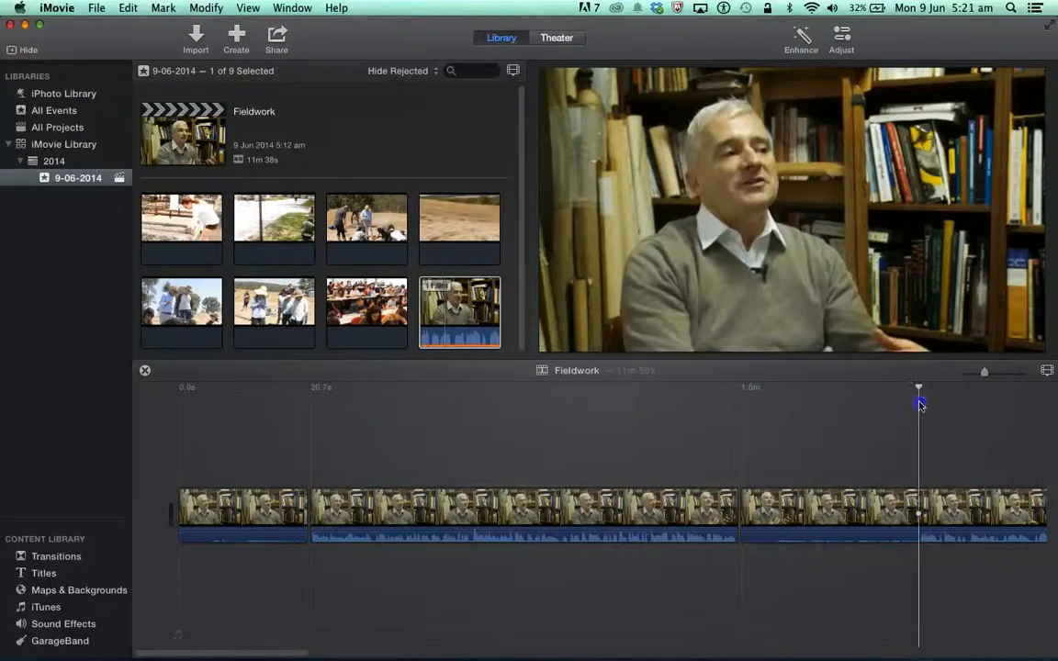
right_click(916, 498)
left_click(887, 521)
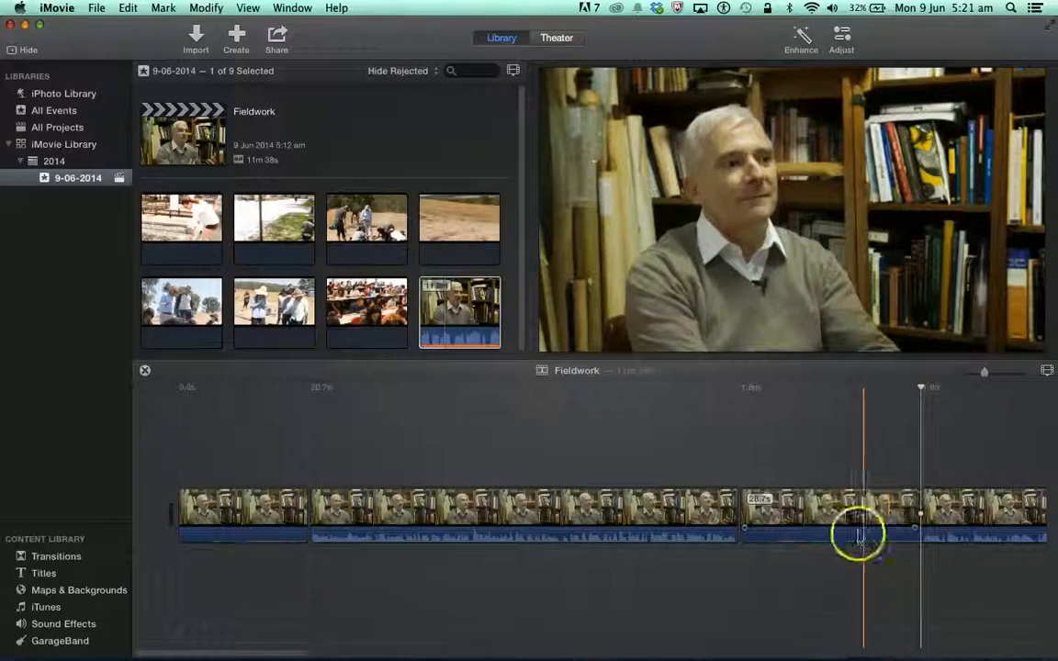
Step: Delete the 28.7 s gap between the two stretches of speech and the 20.7 s segment at the start of the timeline
left_click(846, 510)
key("Delete")
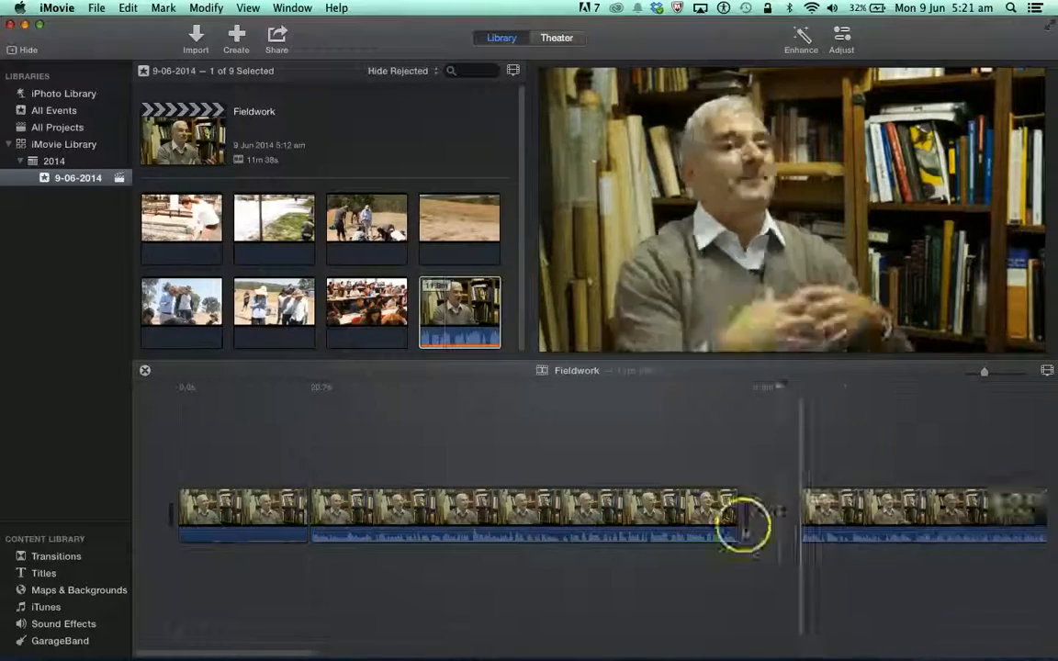
left_click(256, 515)
key("Delete")
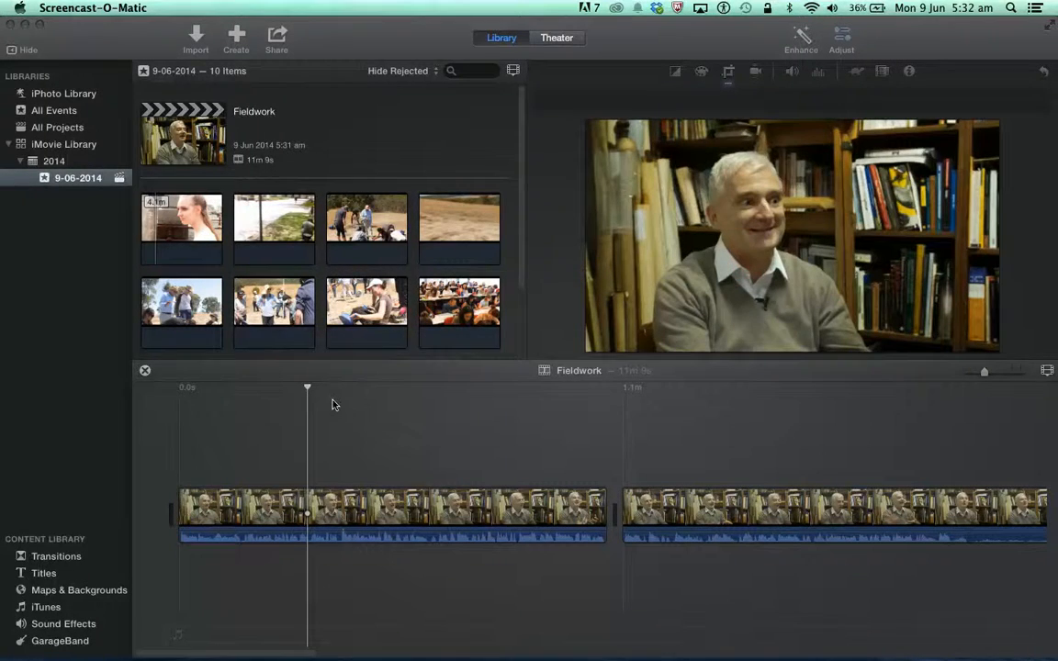
Step: Set the event browser's clip zoom to 30s so the cemetery clip is spread out as a detailed filmstrip
left_click(189, 230)
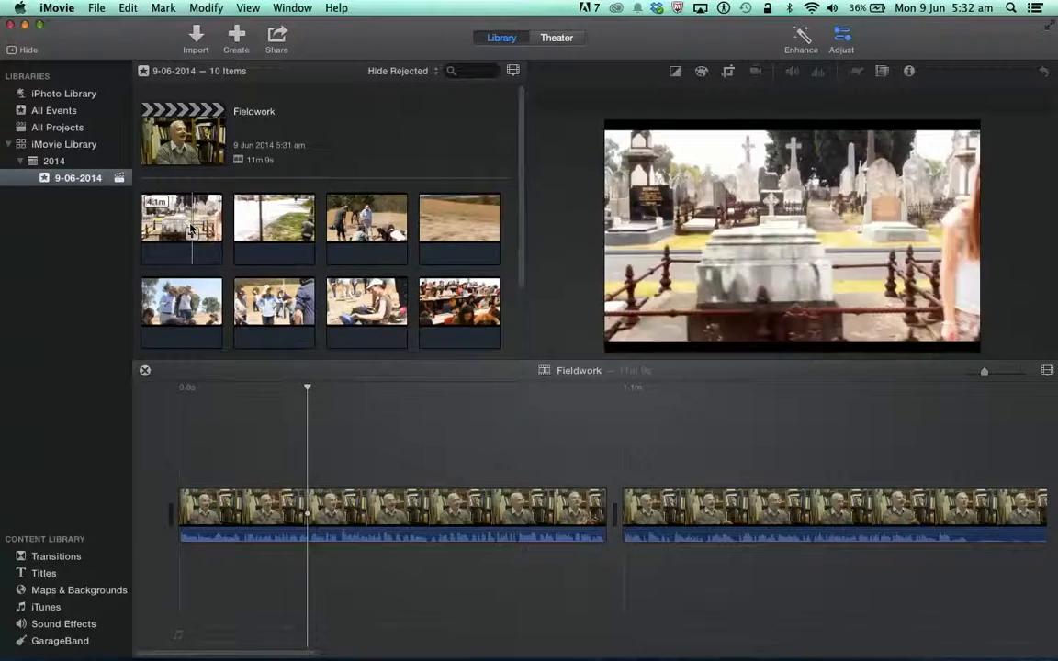
left_click(186, 220)
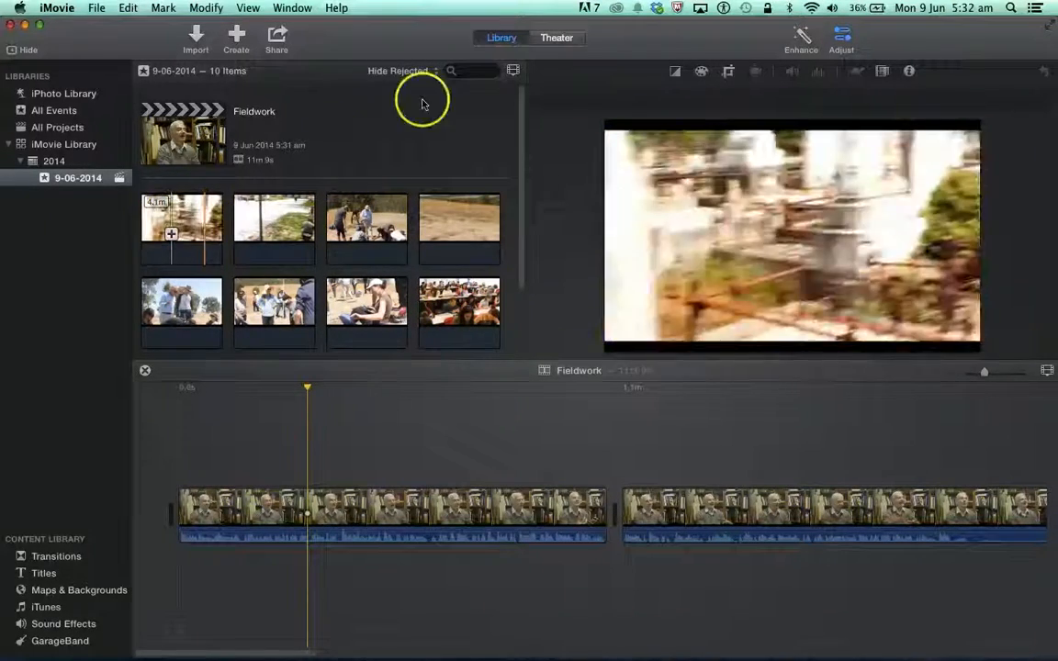
left_click(513, 71)
left_click(526, 138)
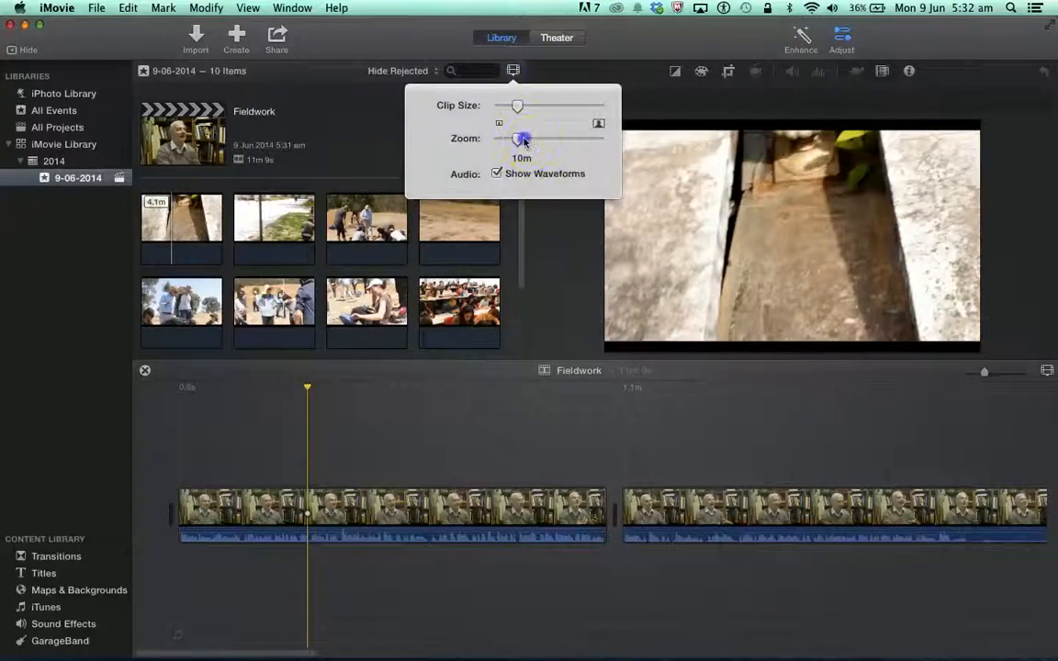
left_click_drag(525, 141, 561, 140)
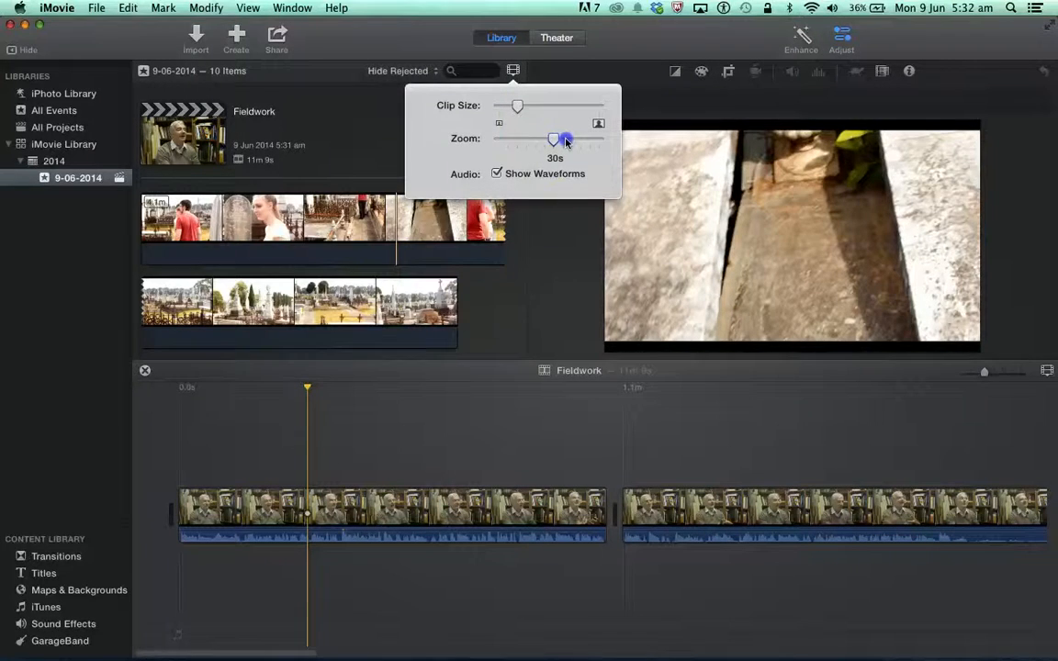
left_click(513, 71)
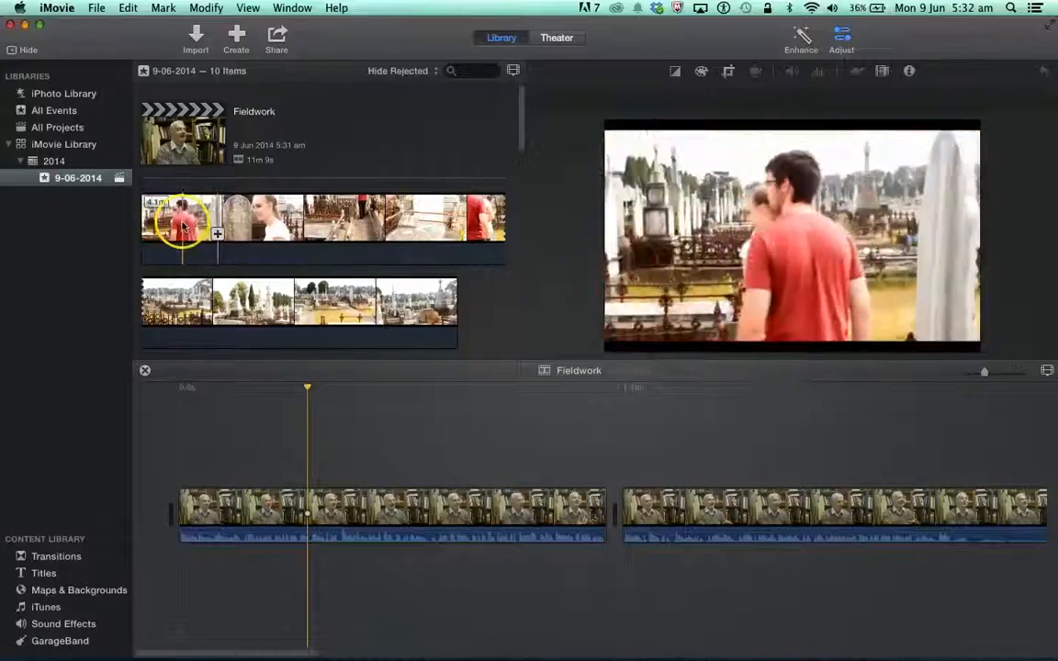
Step: Select a short range near the start of the cemetery clip, place it as a cutaway above the first interview segment and play it back
left_click(237, 213)
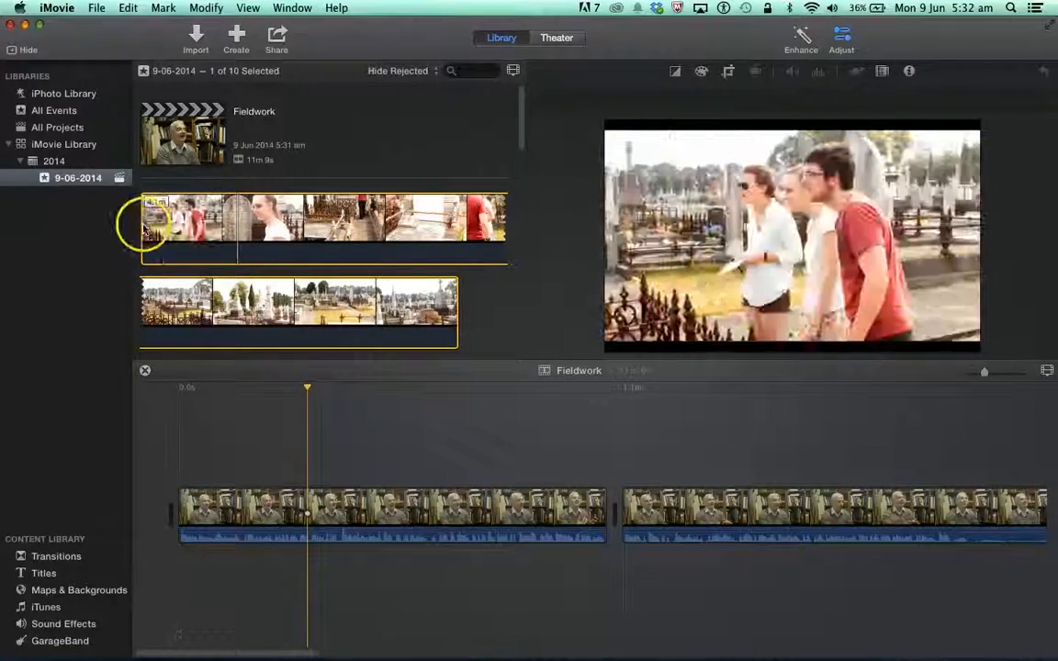
left_click_drag(137, 227, 185, 227)
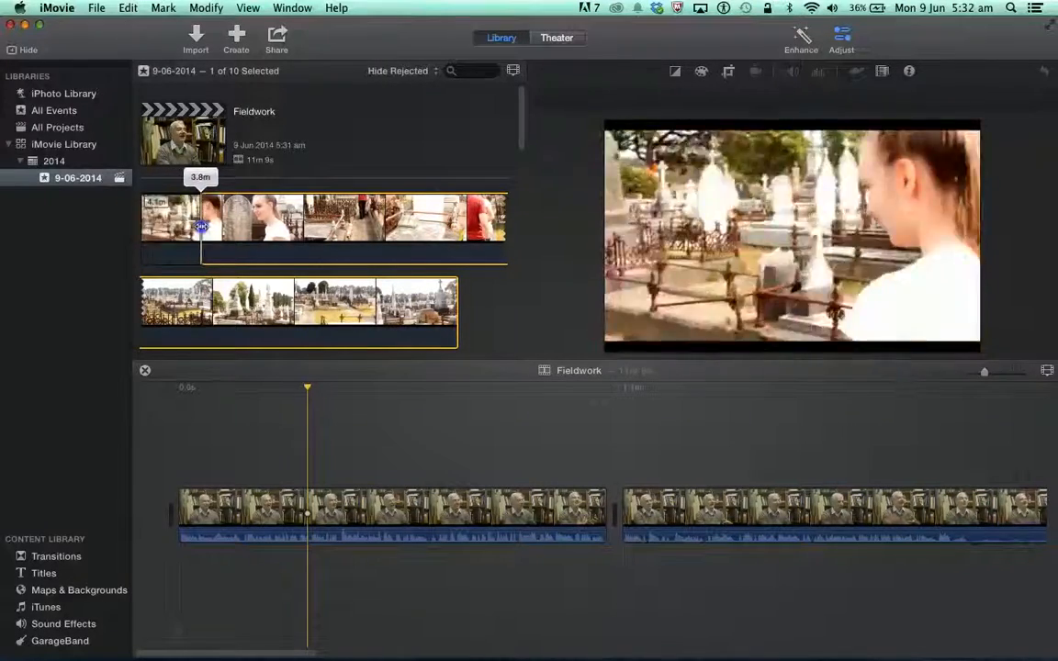
left_click_drag(208, 224, 249, 367)
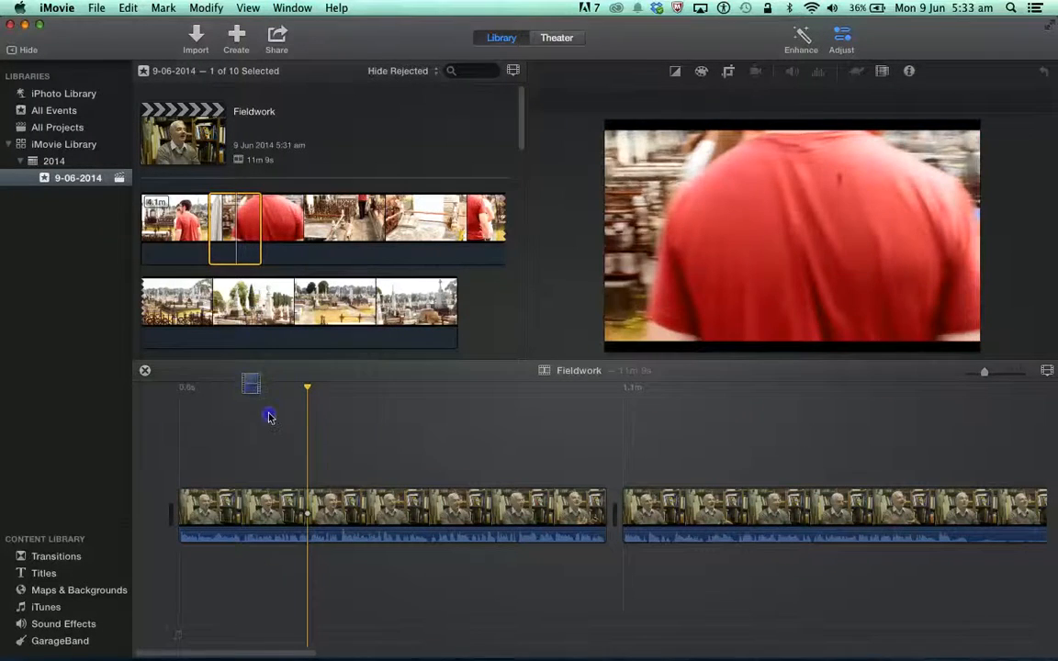
left_click_drag(269, 418, 269, 437)
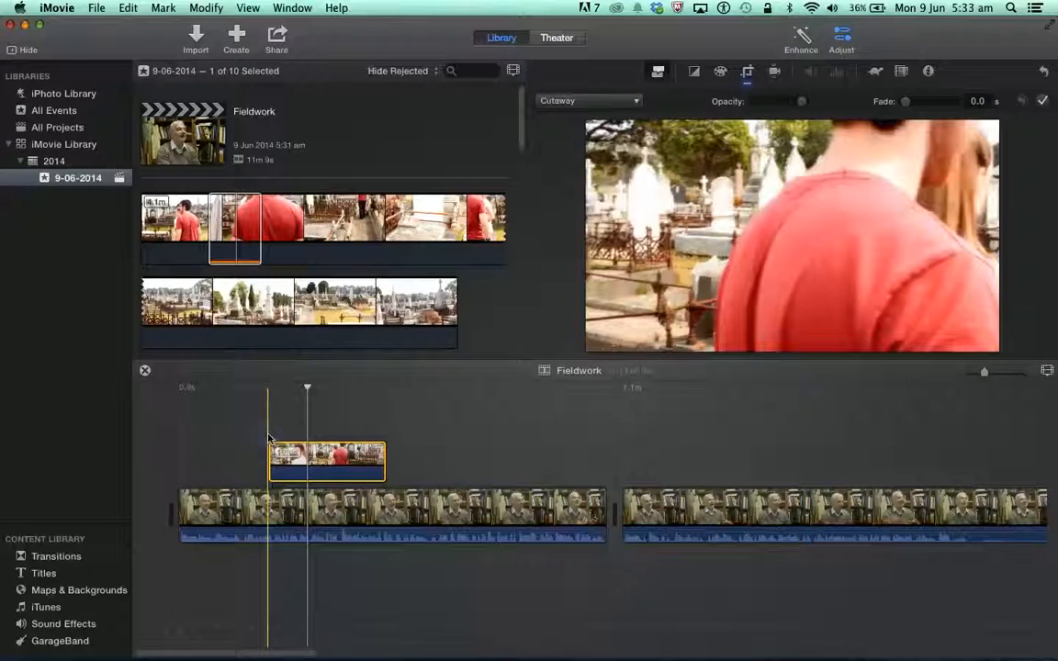
left_click(247, 395)
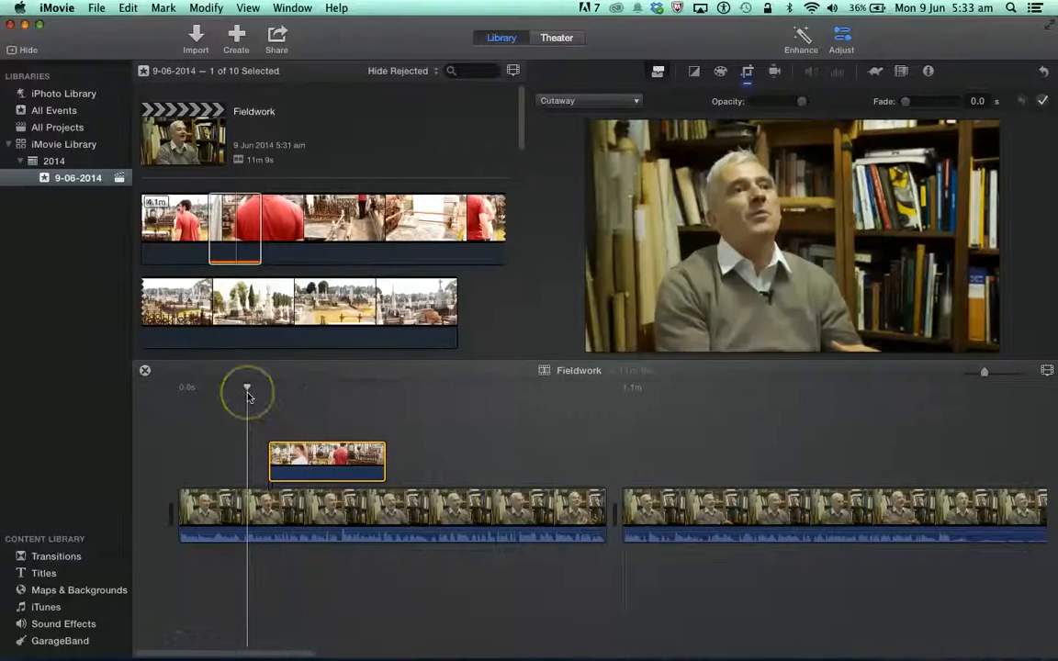
key("space")
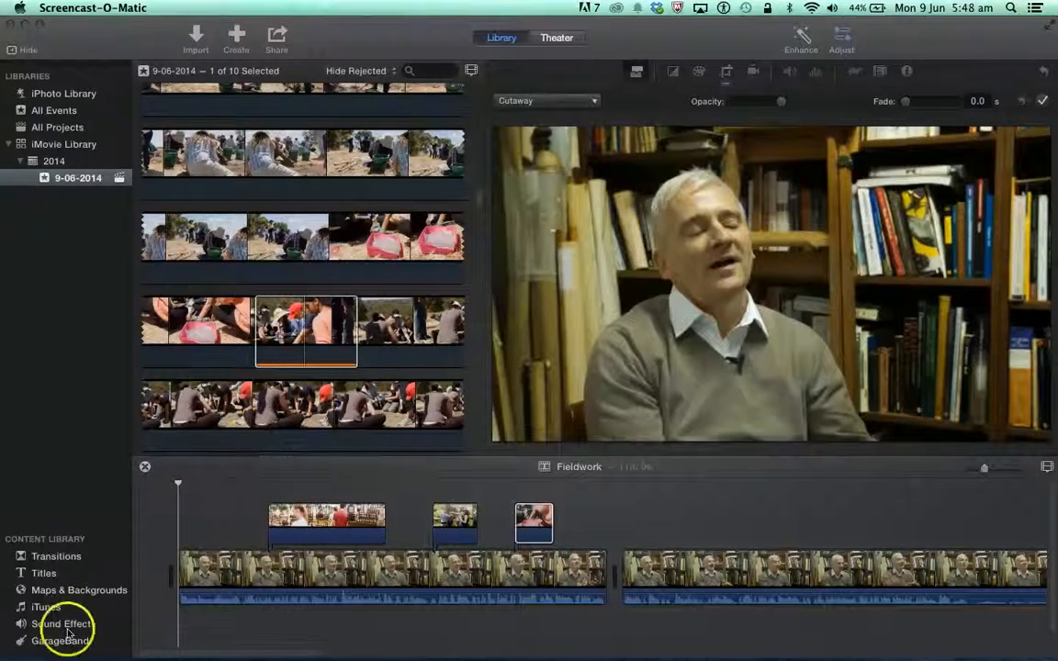
Step: Insert a Standard title before the first interview segment and shorten it to 2.0 s
left_click(44, 576)
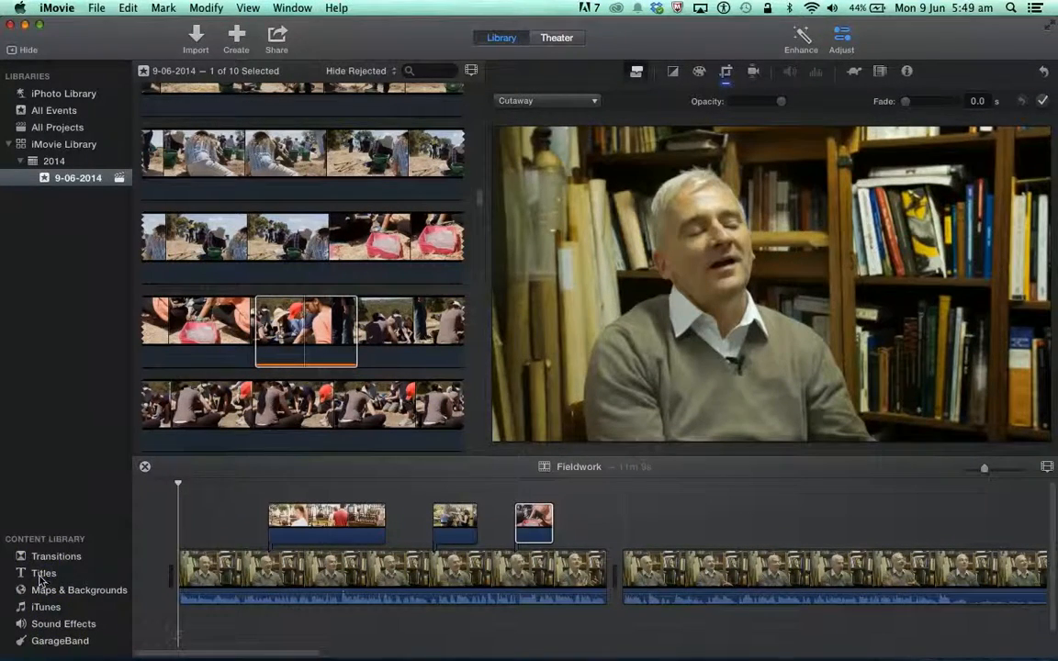
left_click(21, 576)
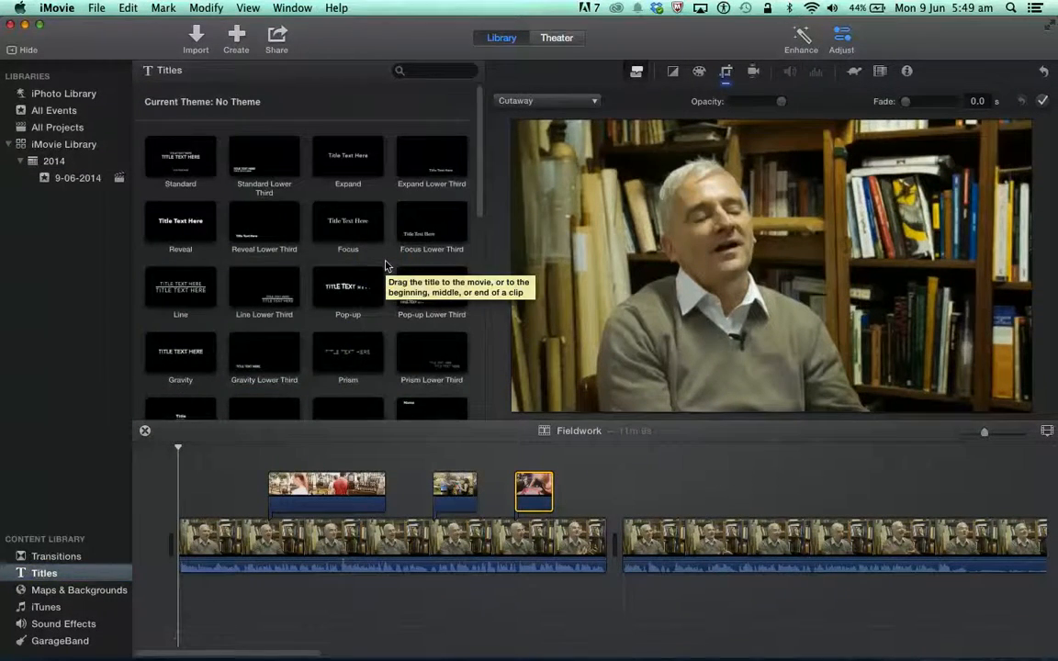
left_click(186, 167)
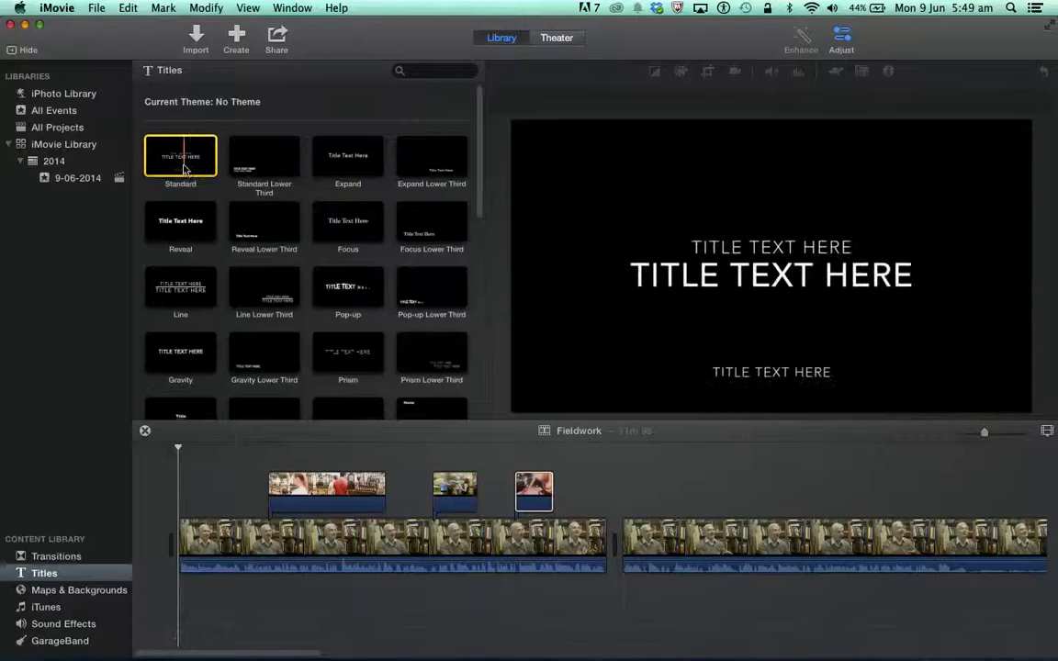
left_click_drag(176, 163, 171, 494)
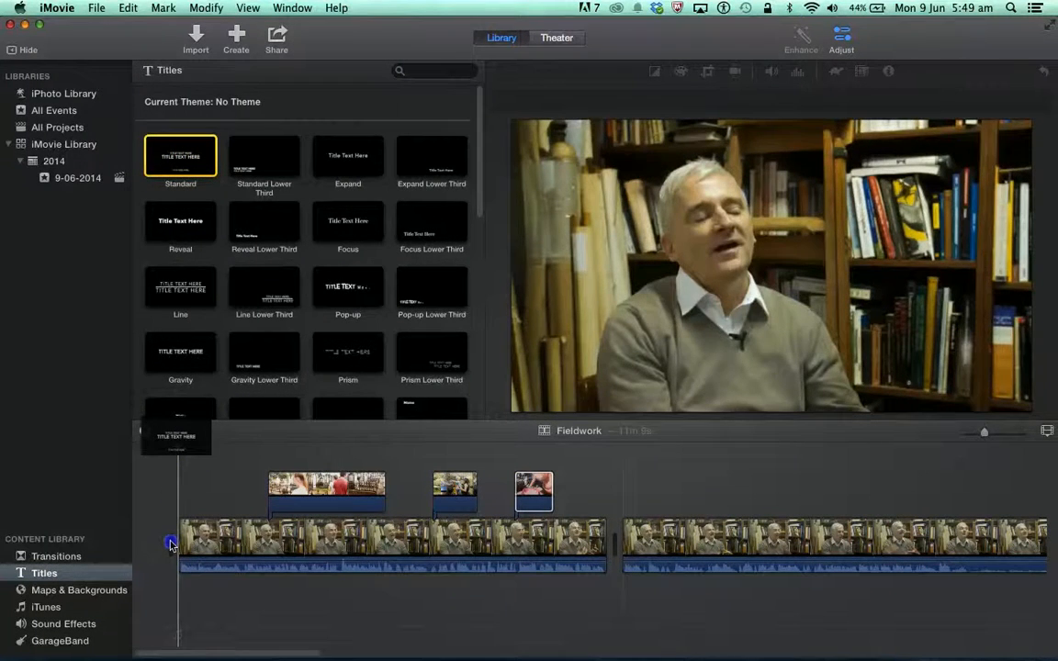
left_click_drag(170, 543, 170, 544)
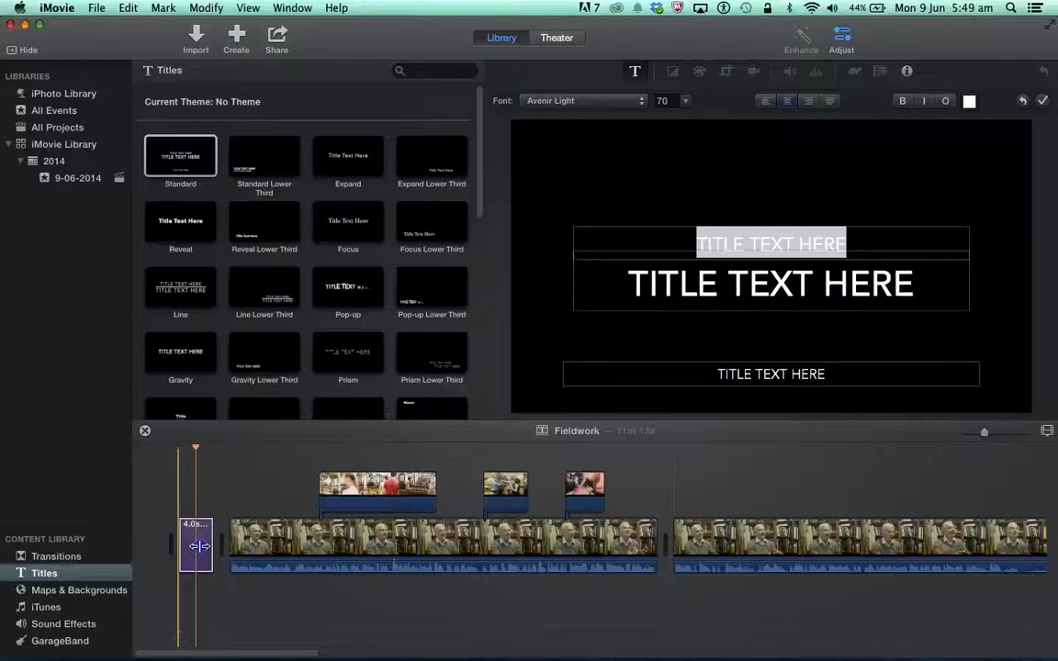
left_click_drag(199, 546, 170, 554)
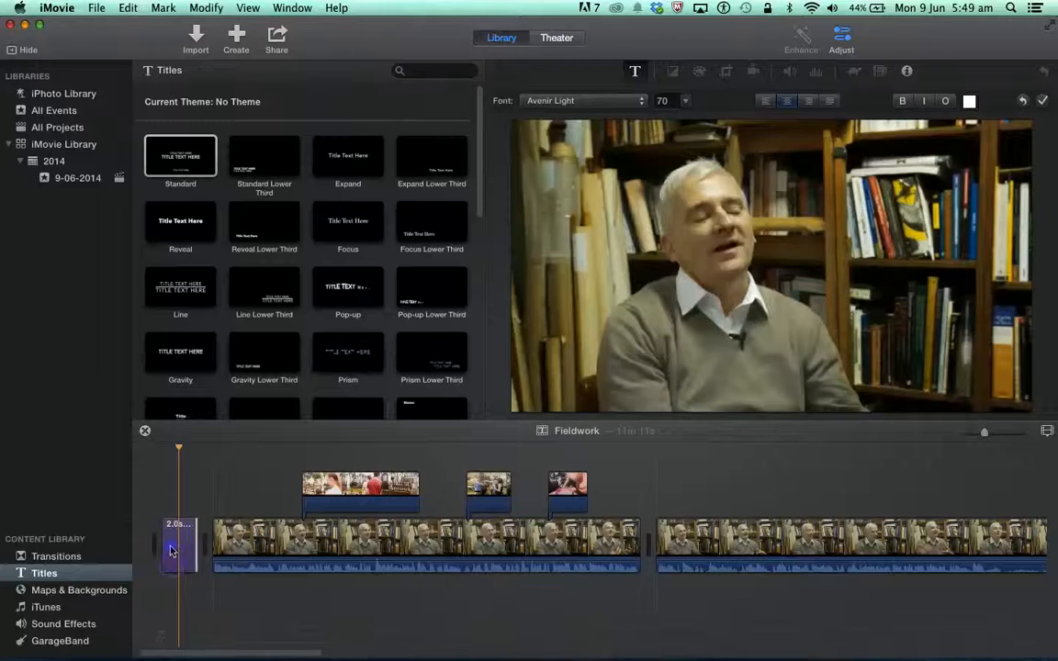
Step: Replace the large middle line of the opening title with FIELDWORK
double_click(170, 551)
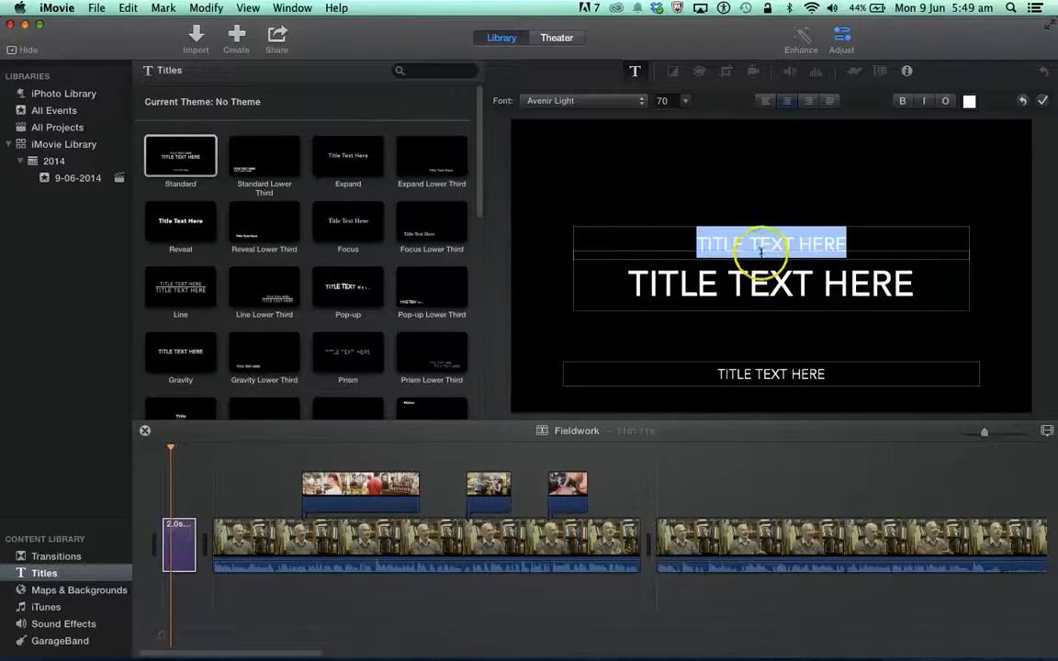
left_click(778, 281)
double_click(777, 280)
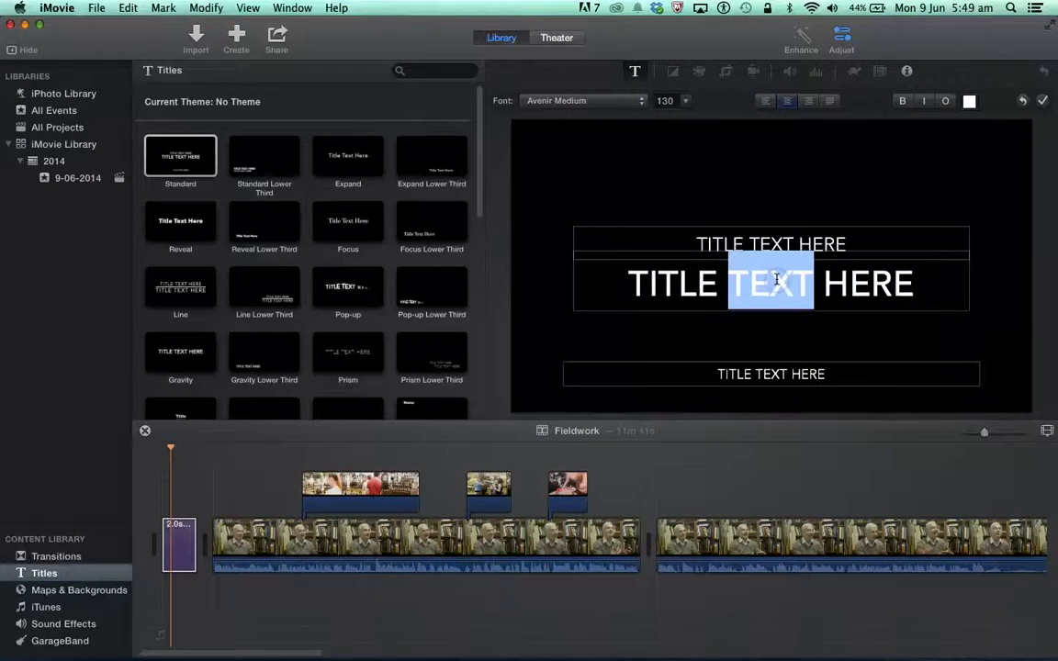
triple_click(777, 280)
type("FIED")
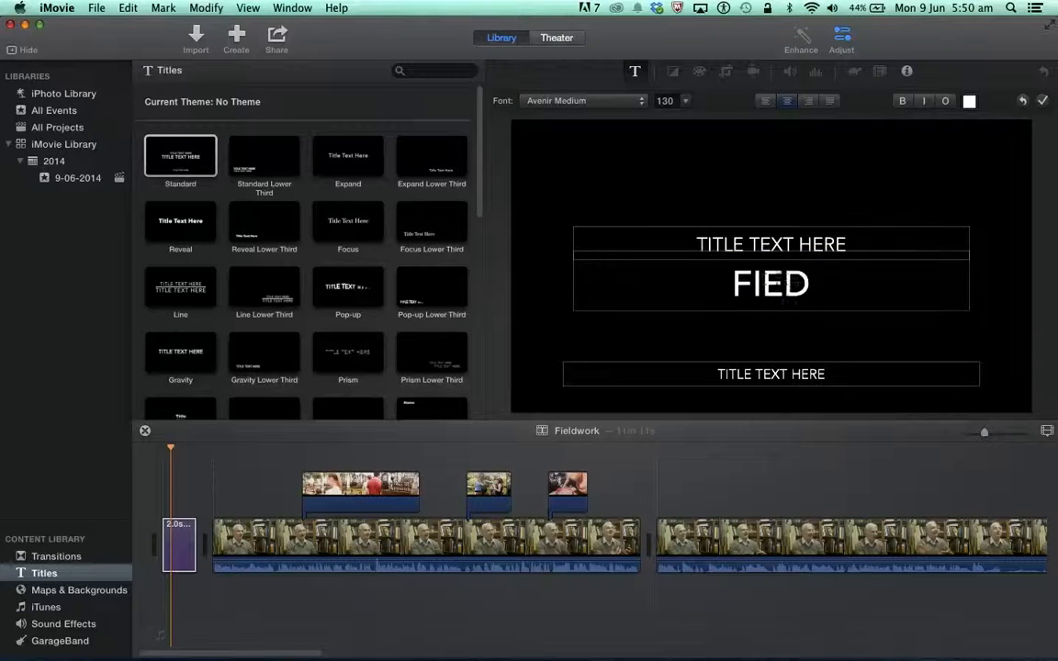
type("LWORK")
Step: Delete the placeholder text from the small lines above and below FIELDWORK in the title
left_click_drag(843, 237, 704, 241)
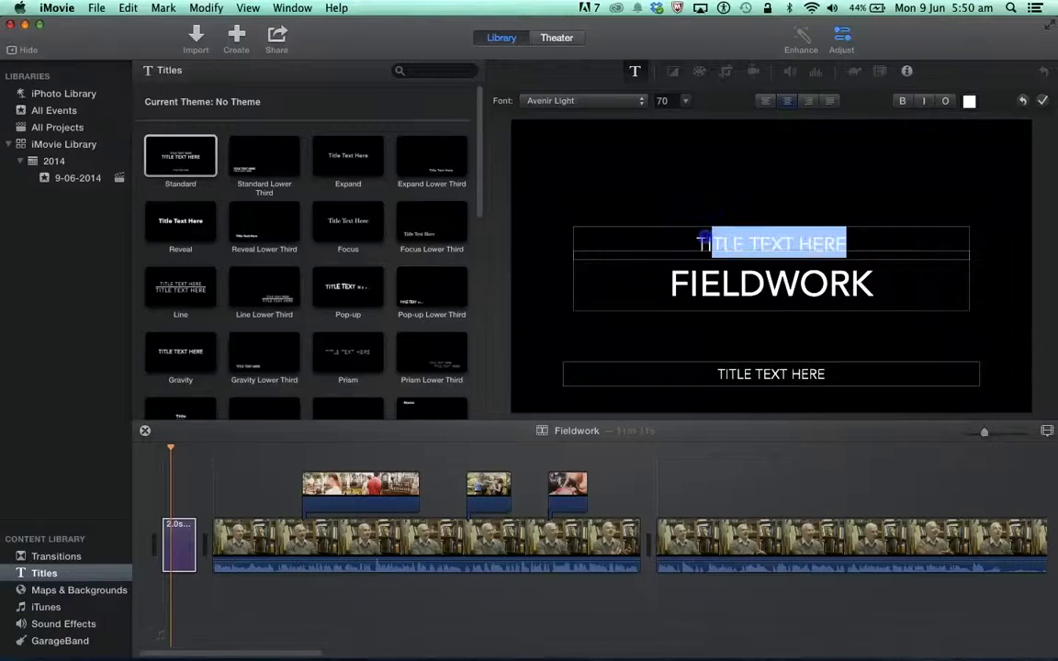
key("BackSpace")
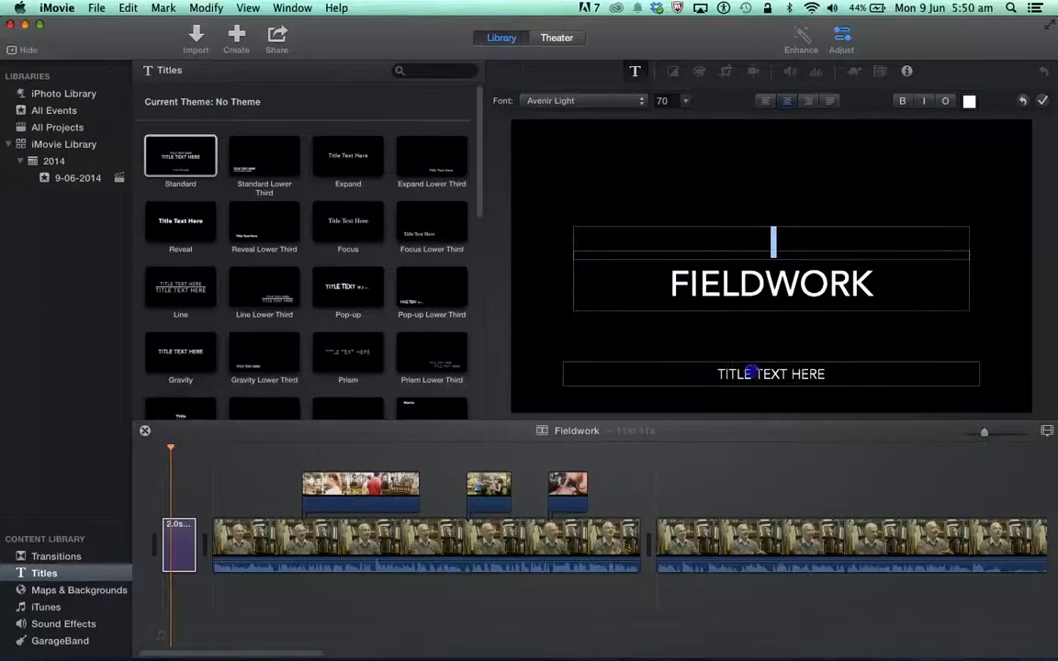
left_click(751, 376)
left_click_drag(825, 375, 702, 376)
key("BackSpace")
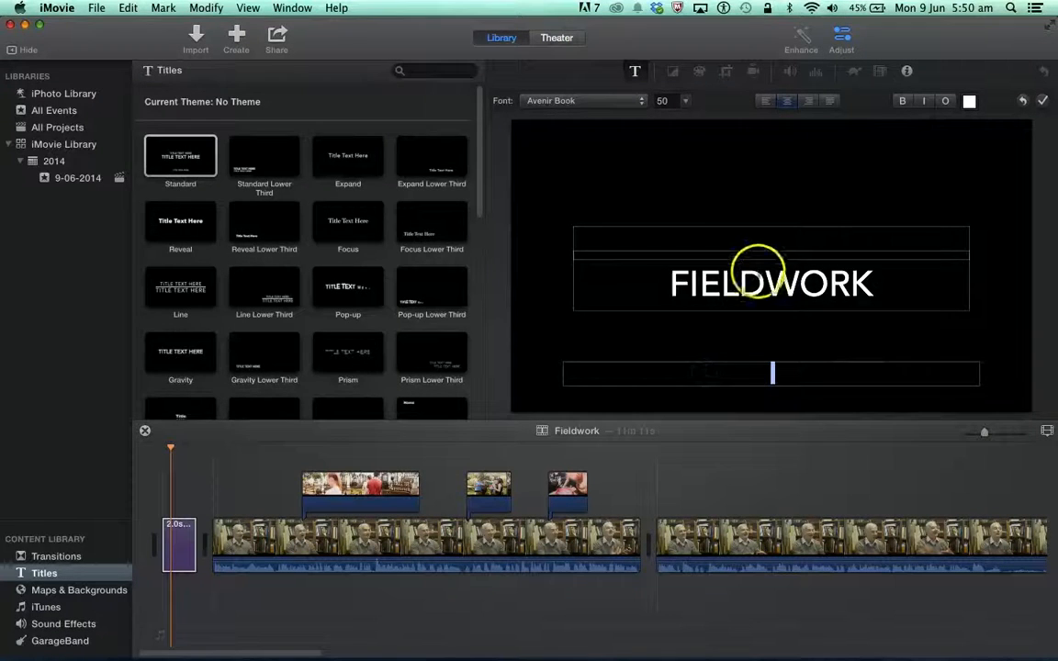
Step: Select the FIELDWORK text, look at its font choices and confirm the title edits
left_click(761, 267)
left_click_drag(874, 281, 670, 284)
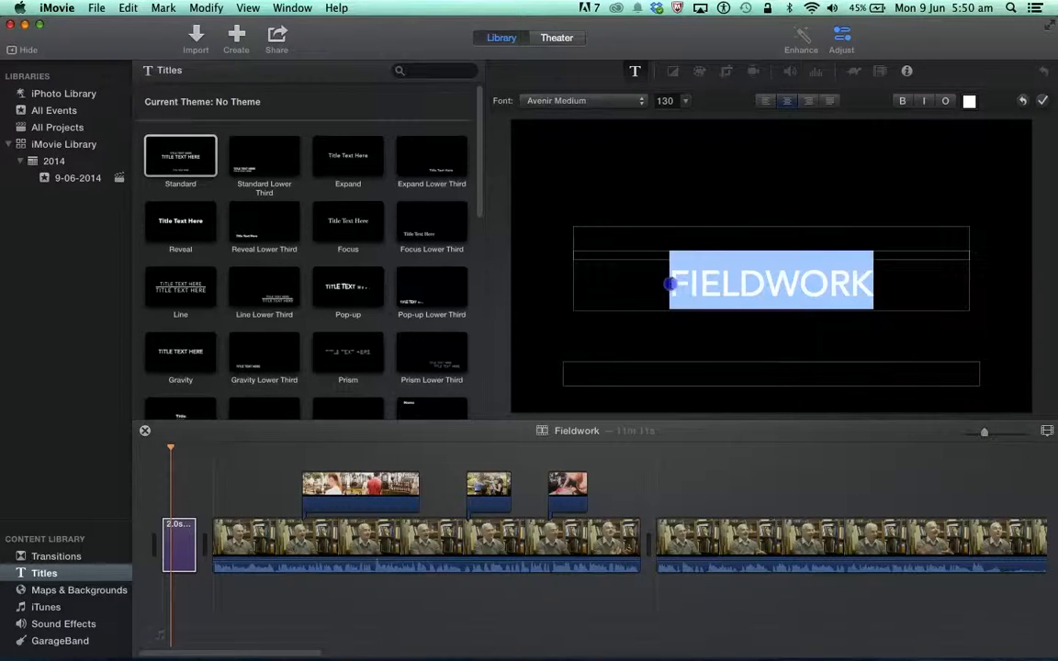
left_click(632, 103)
left_click(570, 101)
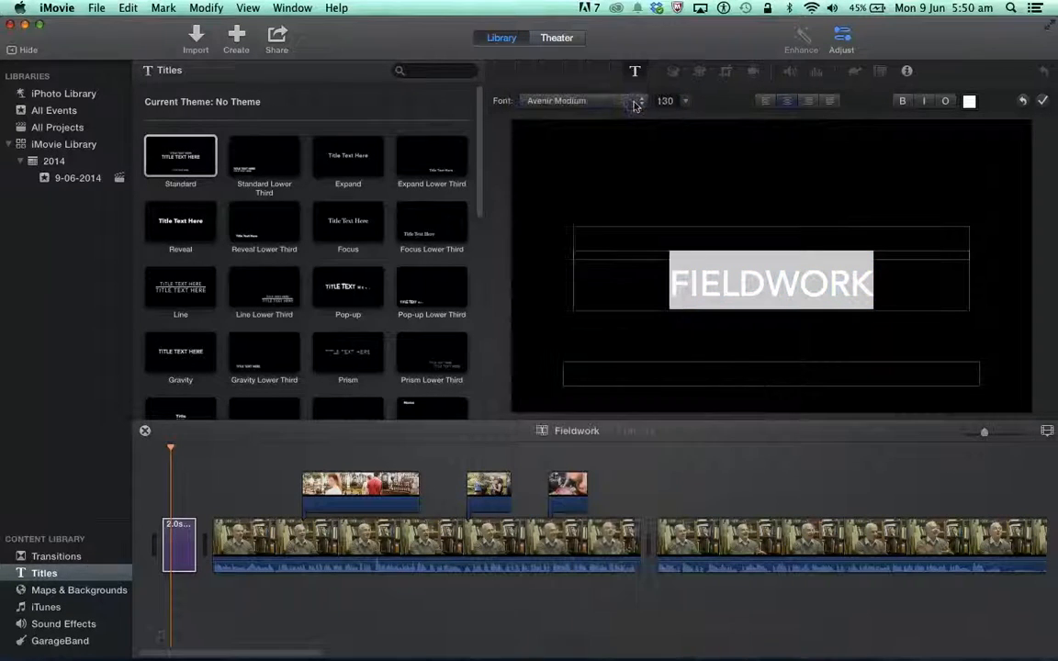
left_click(1044, 101)
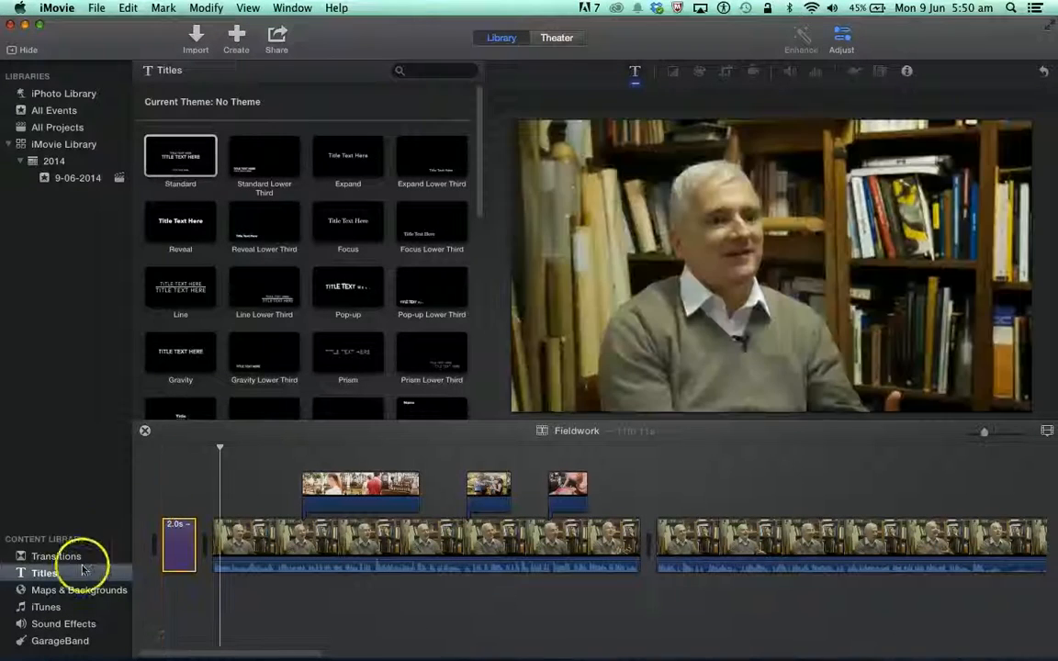
Step: Add Fade to White transitions between the title and the first interview segment, and between the first and second interview segments
left_click(51, 556)
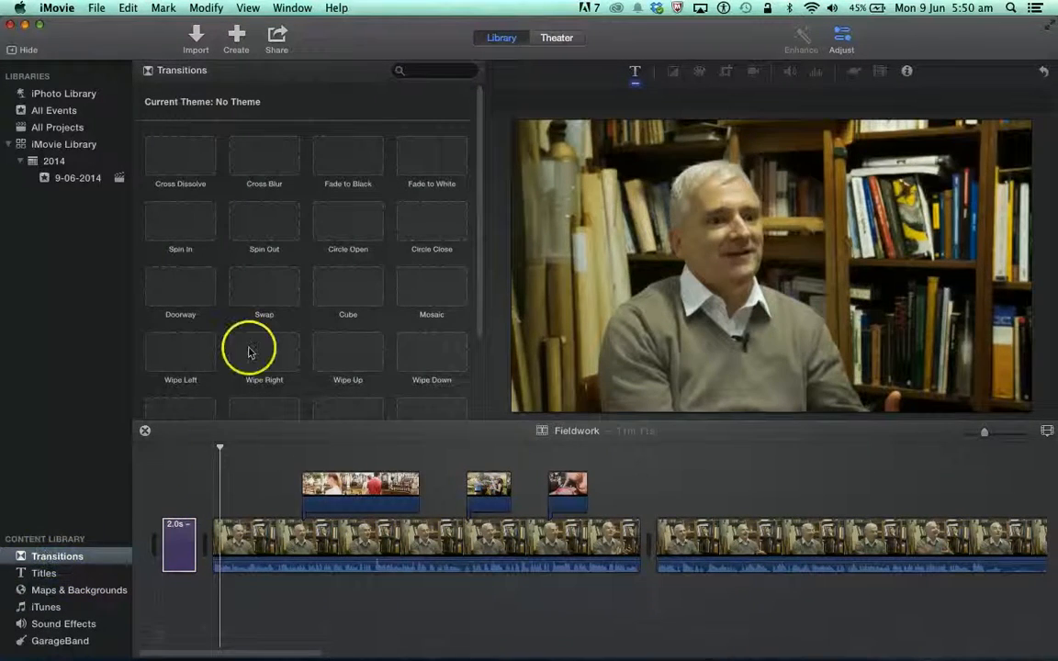
left_click(404, 163)
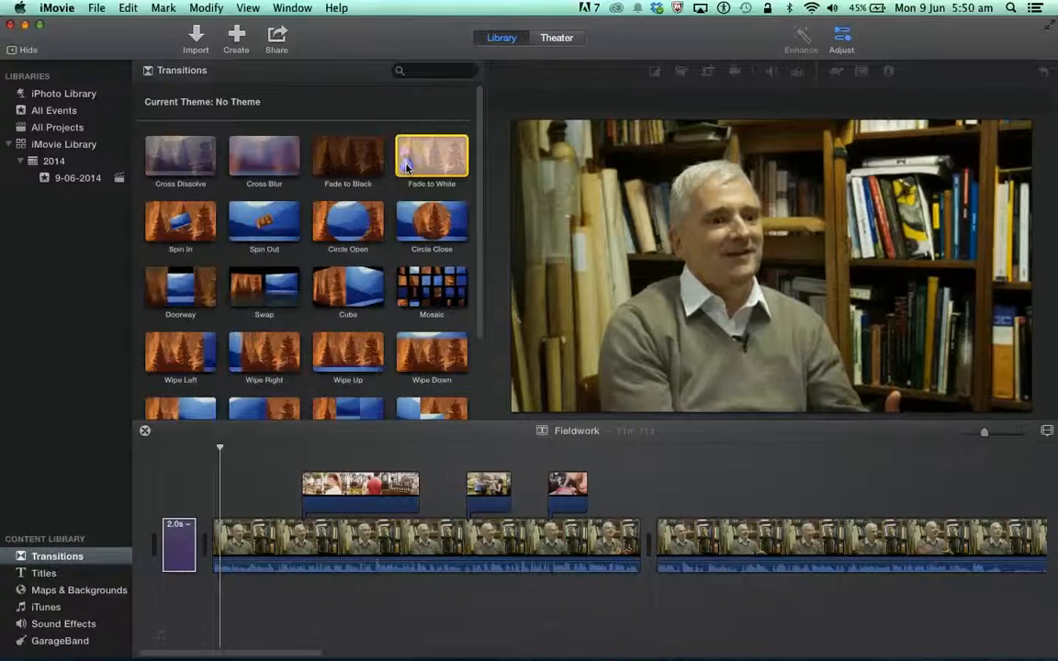
left_click_drag(410, 163, 210, 552)
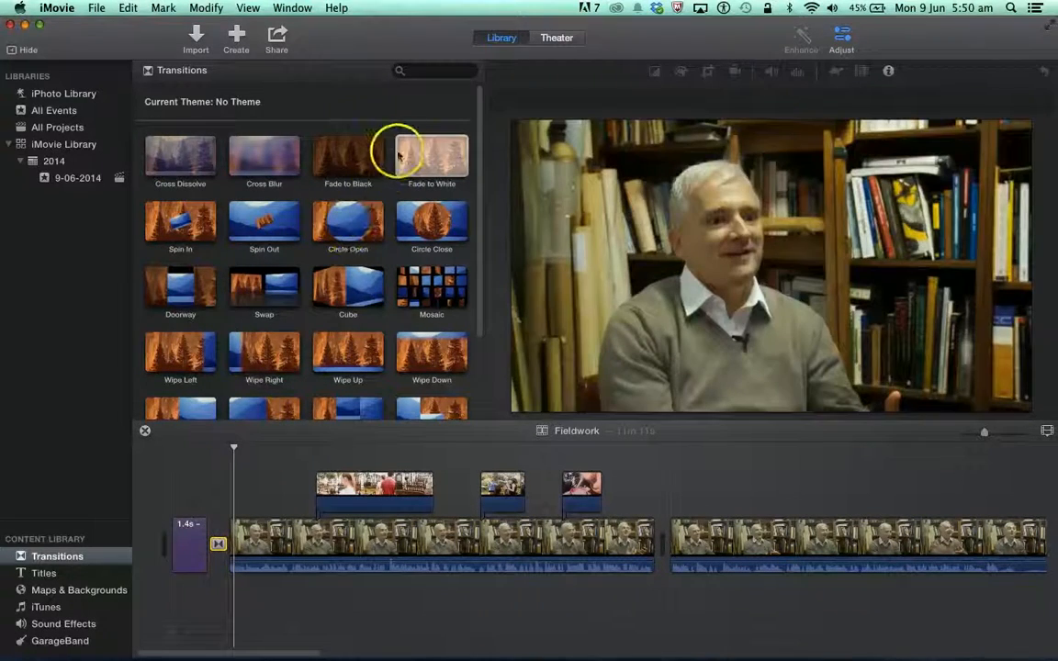
left_click_drag(398, 157, 657, 562)
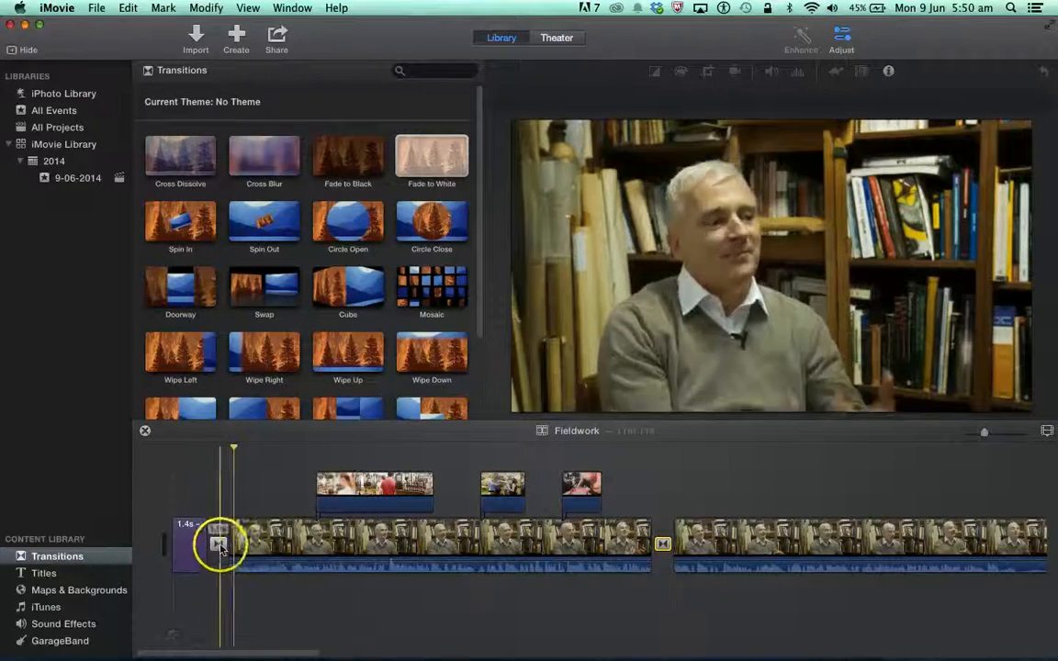
Step: Set the duration of the Fade to White after the title to 0.5 s and apply it to all transitions
left_click(219, 547)
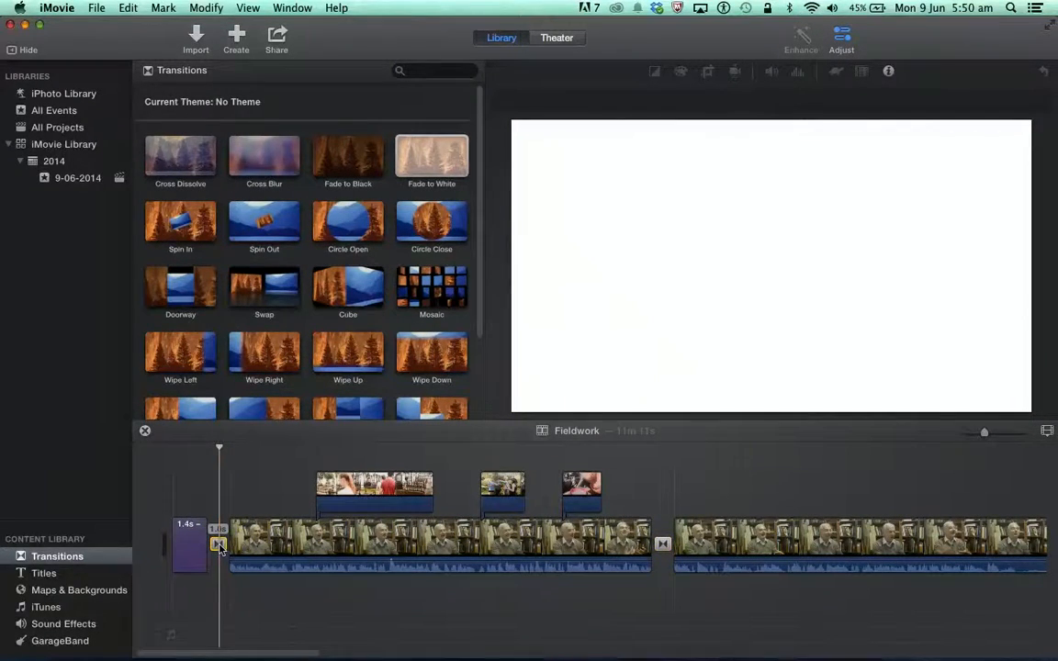
double_click(219, 546)
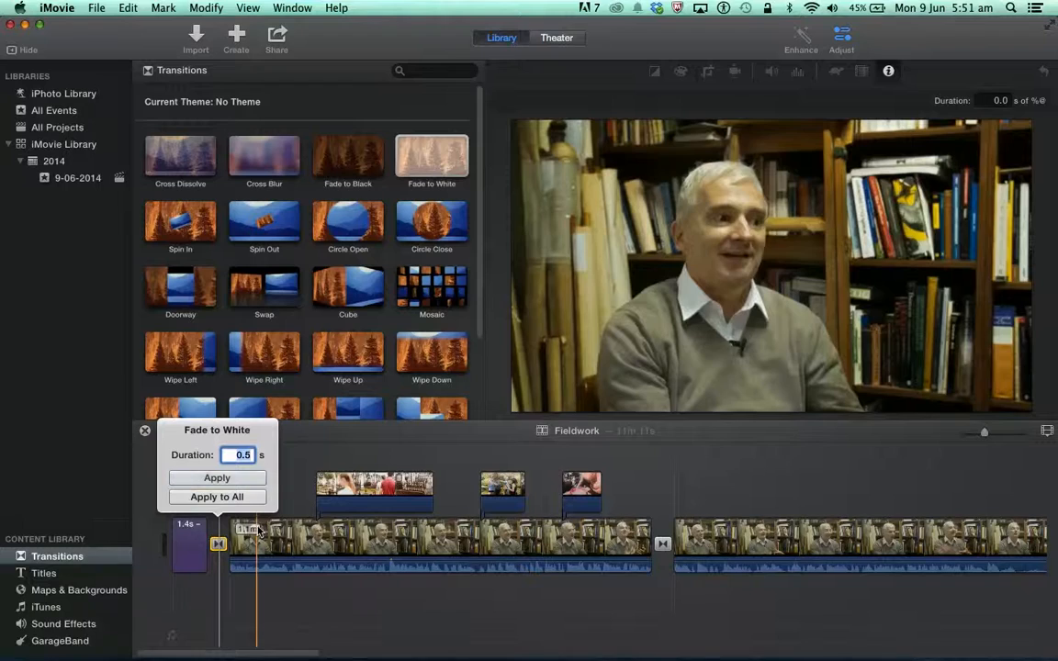
left_click(239, 497)
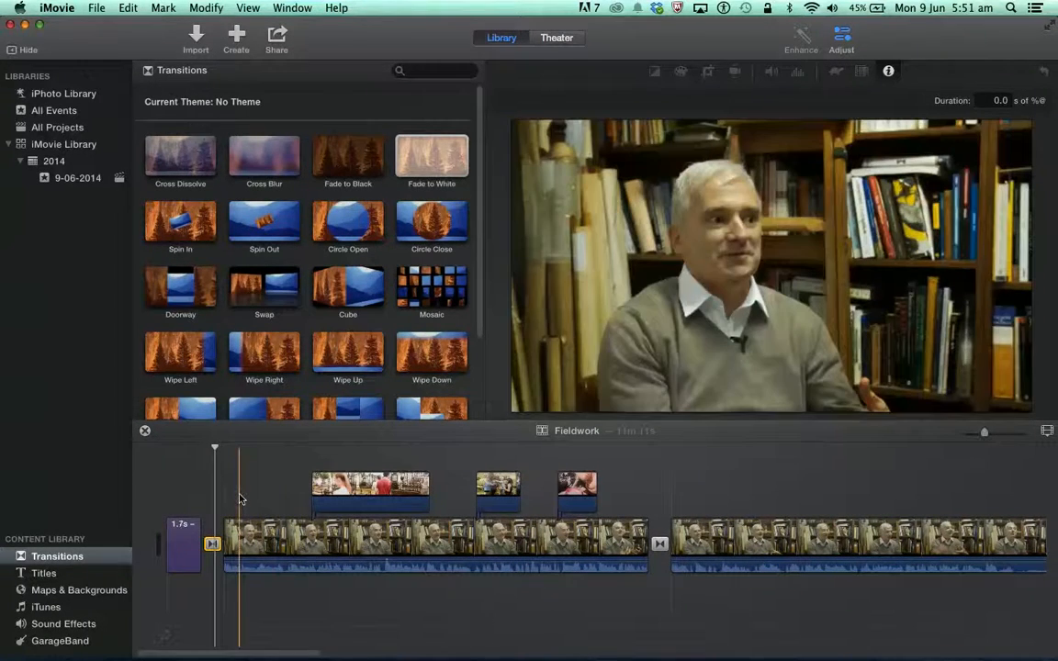
Step: Play the movie from its beginning to preview the title and the Fade to White into the first interview segment
left_click(157, 499)
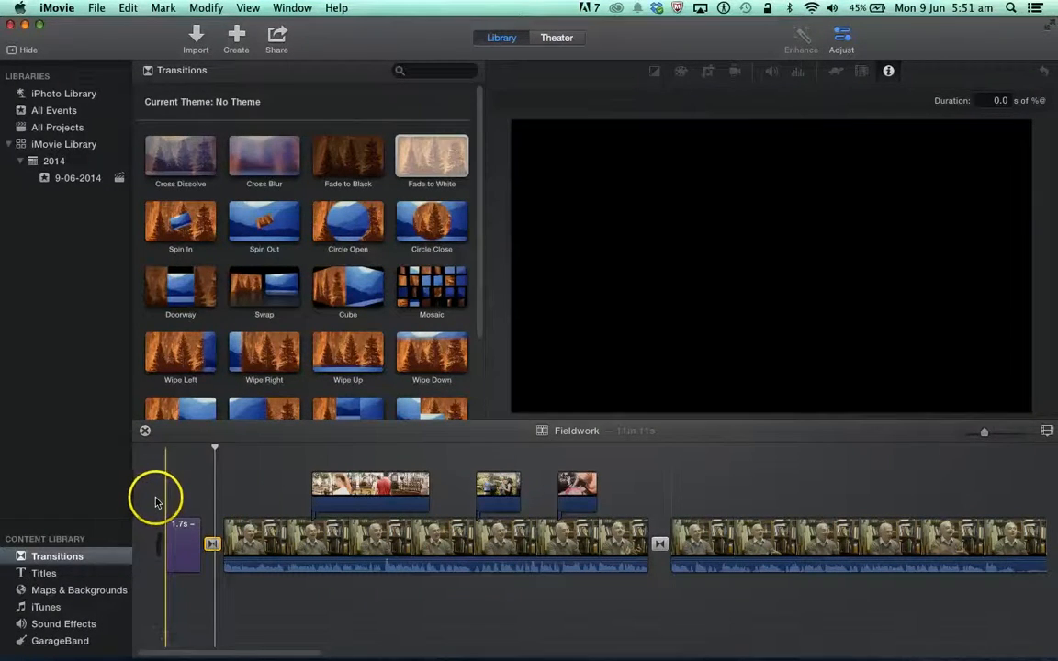
key("space")
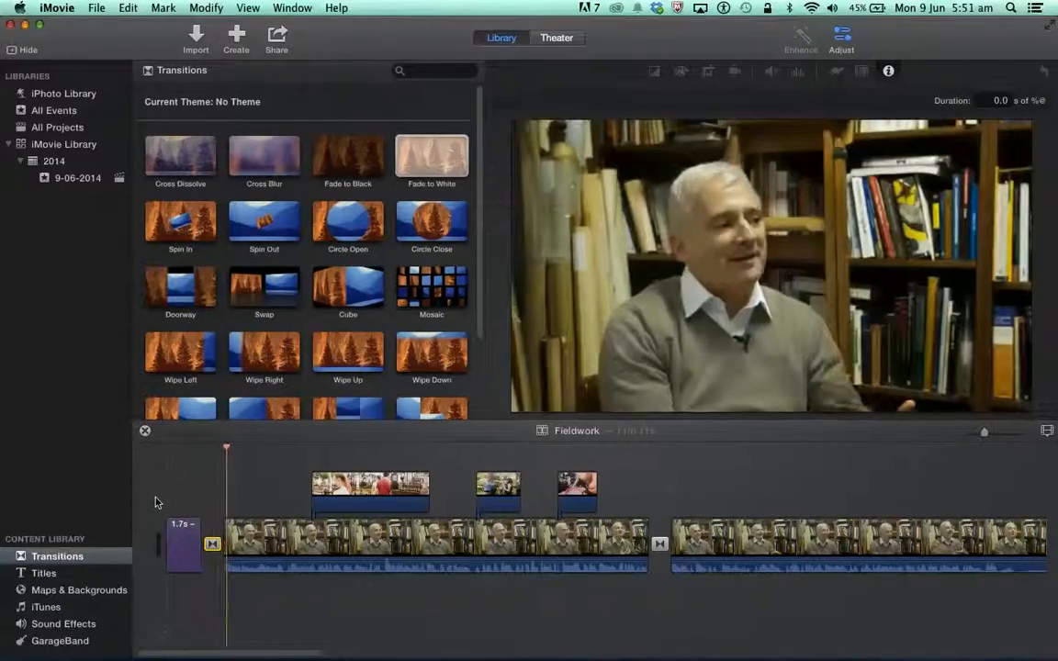
left_click(197, 501)
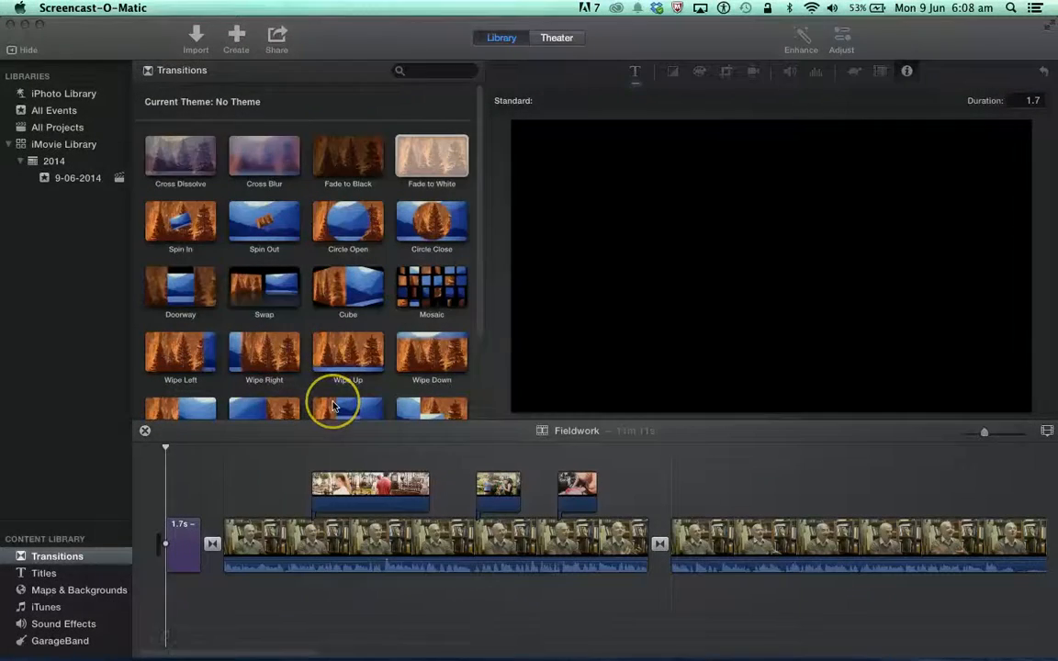
Step: Start sharing the Fieldwork movie as a file and set its size to SD 480P (854 x 480)
left_click(312, 57)
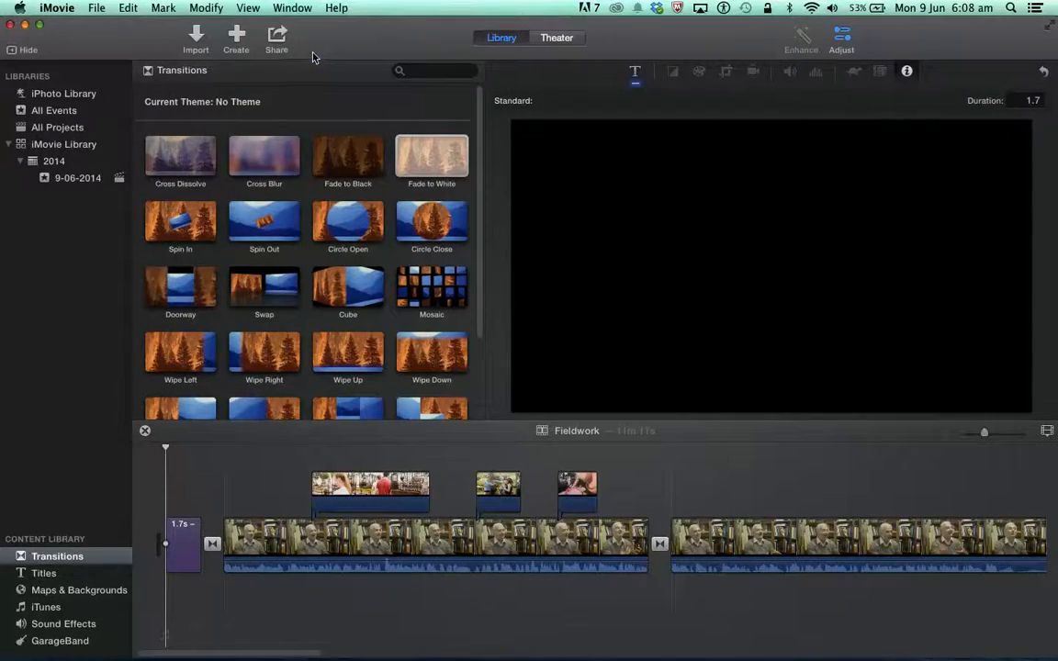
left_click(277, 37)
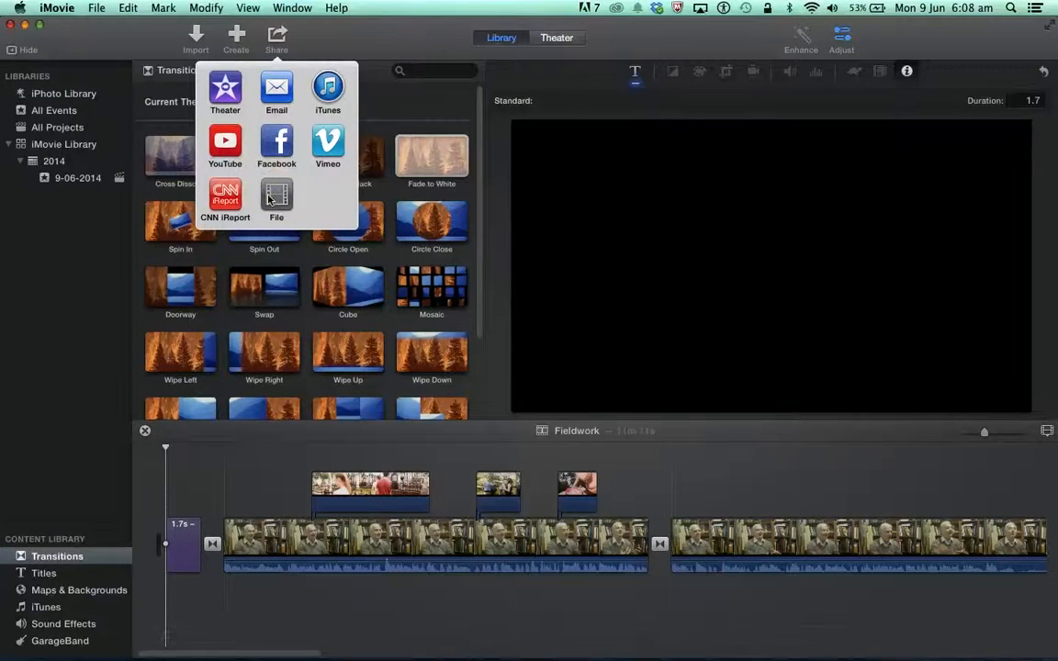
left_click(270, 200)
left_click(698, 227)
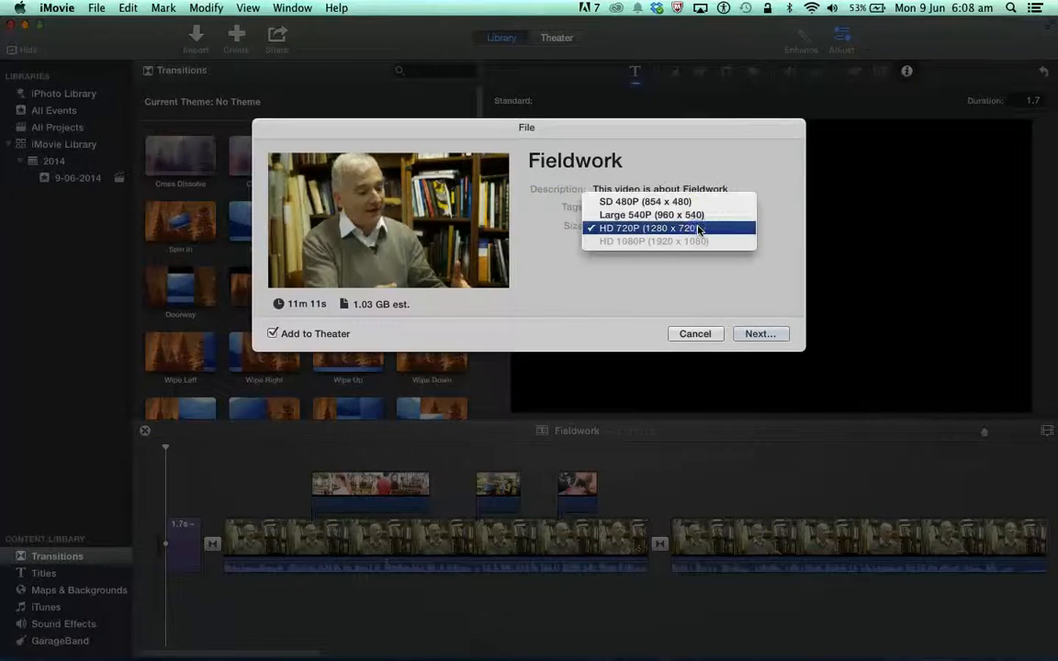
left_click(684, 202)
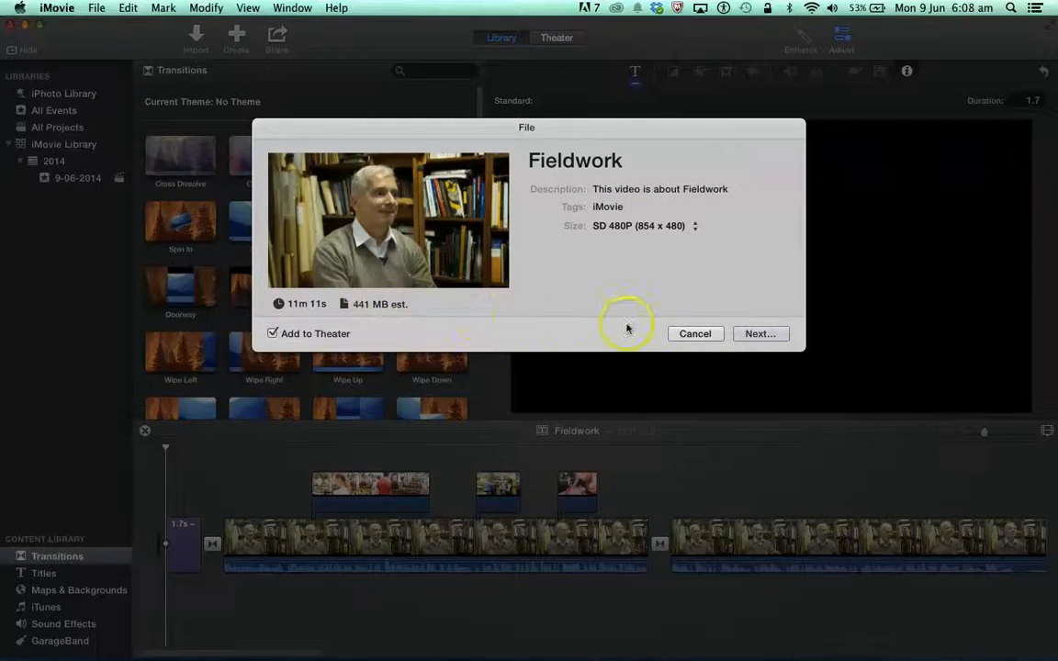
Step: Continue the export and save the movie as Fieldwork.mp4 on the Desktop
left_click(761, 335)
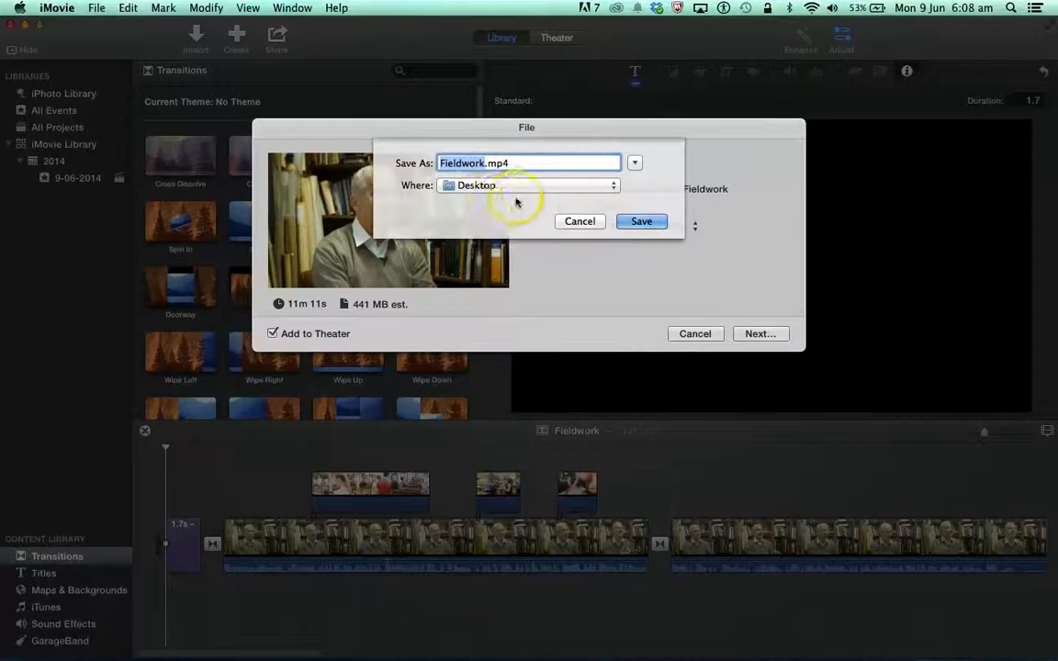
left_click(524, 190)
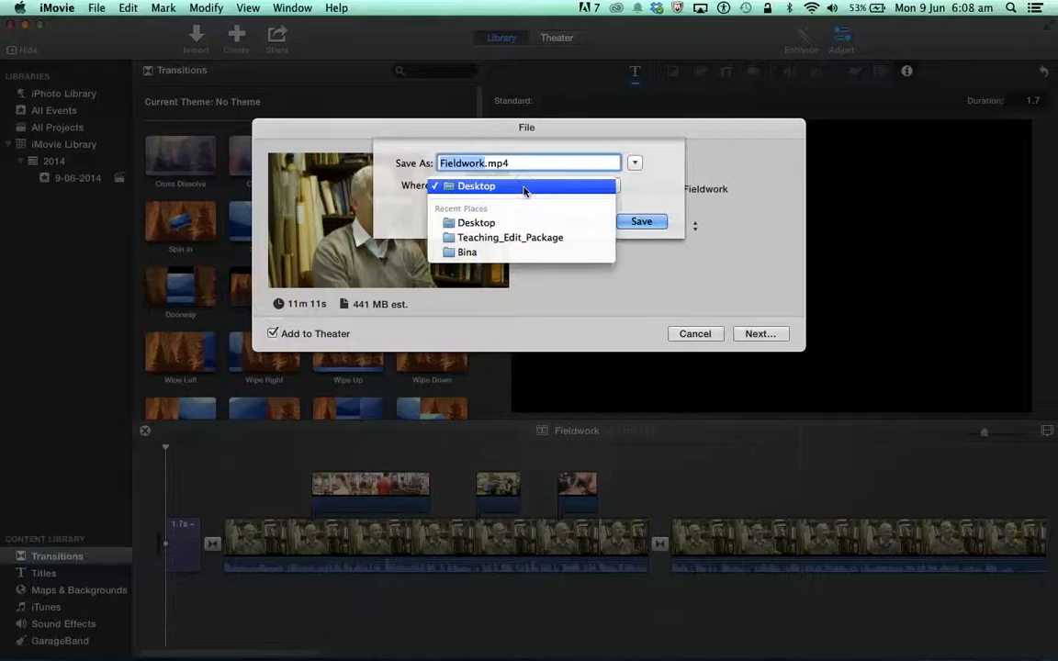
left_click(556, 197)
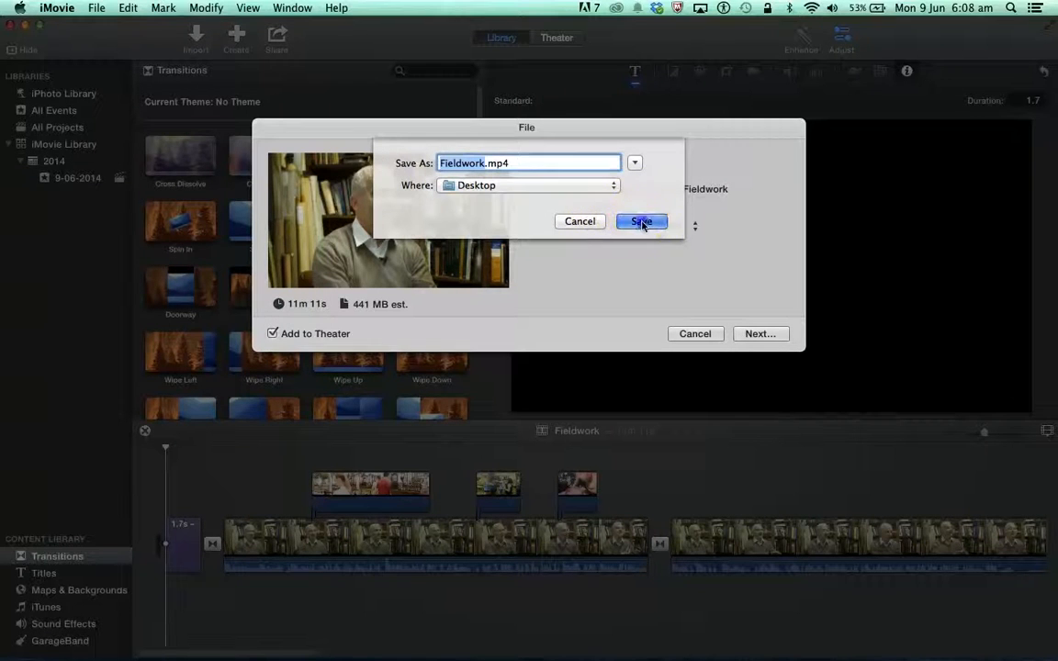
left_click(641, 223)
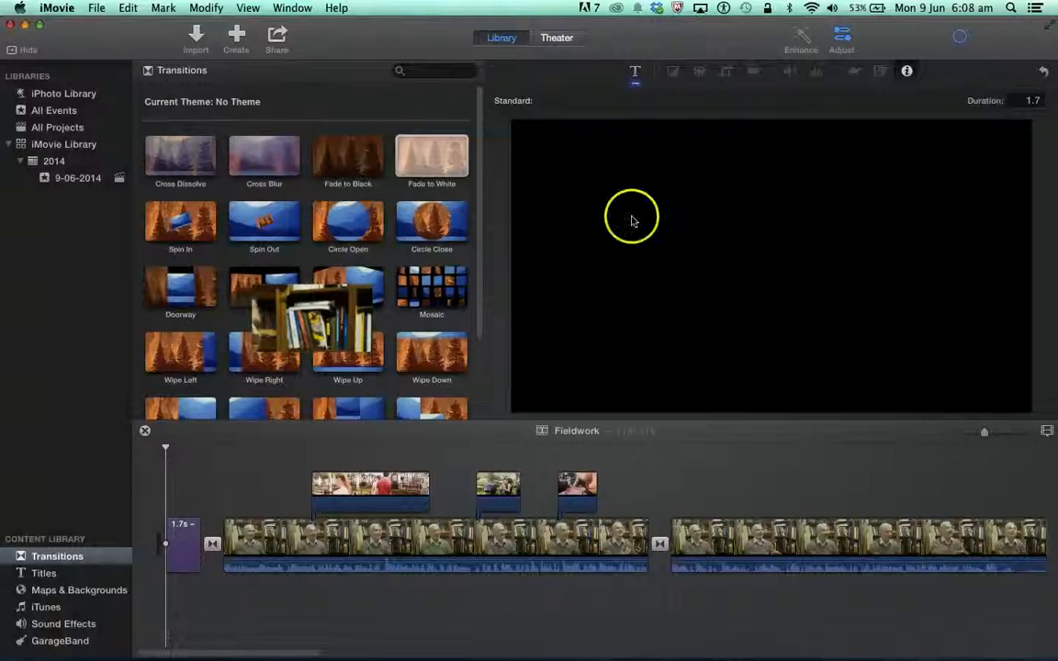